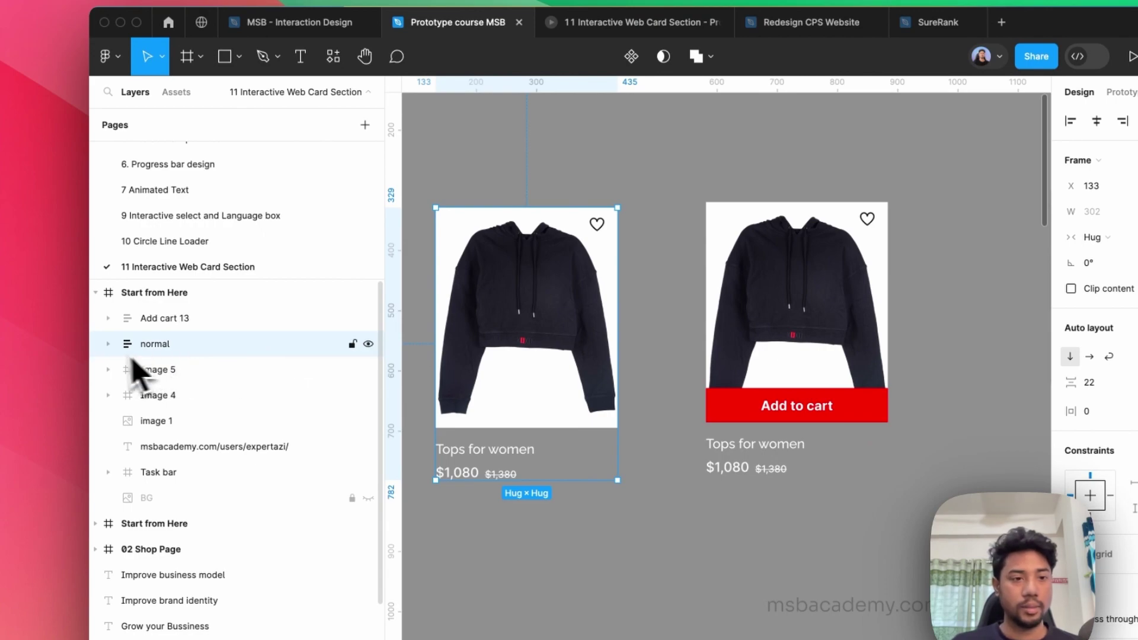
- Rename the Add cart 13 frame as hover and combine it with the normal frame into a component set
{"action": "left_click", "coordinate": [163, 327]}
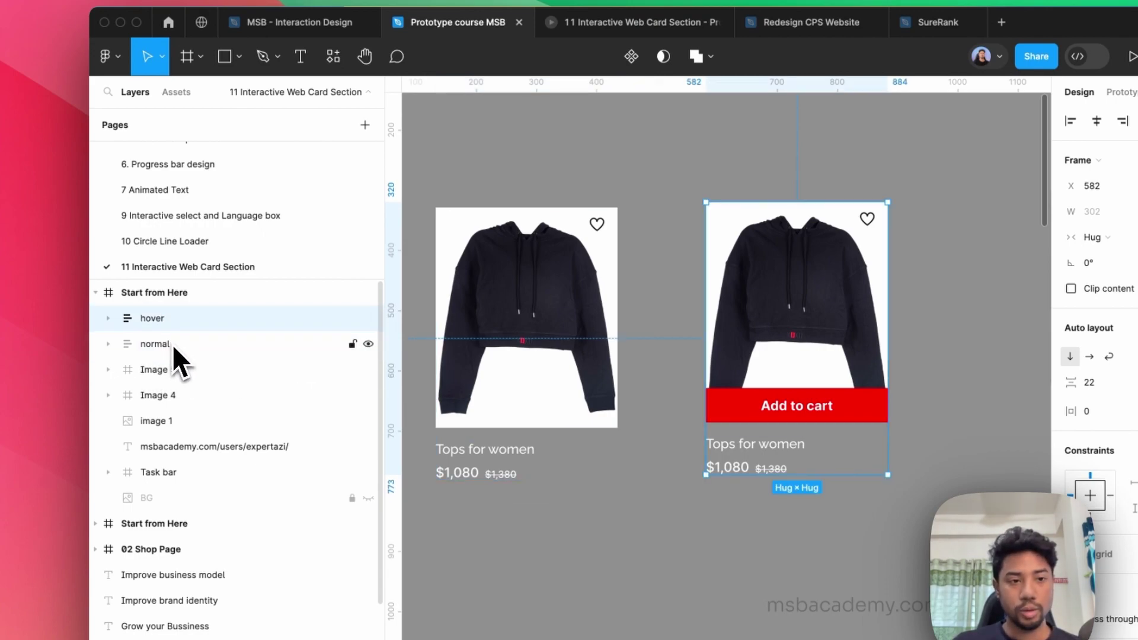
{"action": "left_click", "coordinate": [171, 343], "text": "shift"}
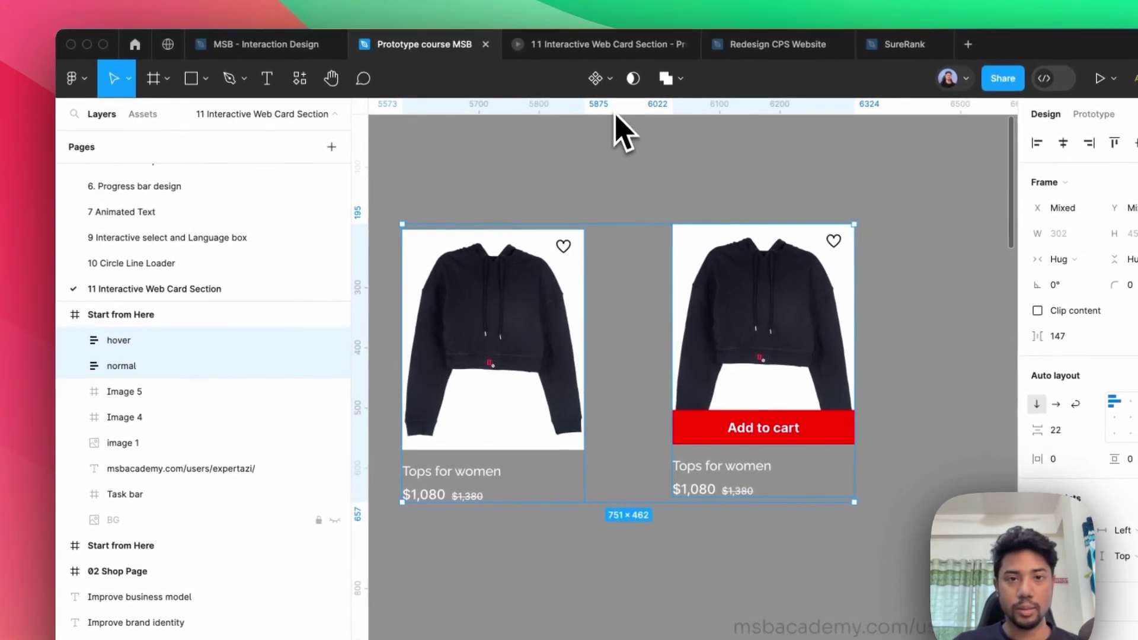
{"action": "left_click", "coordinate": [612, 90]}
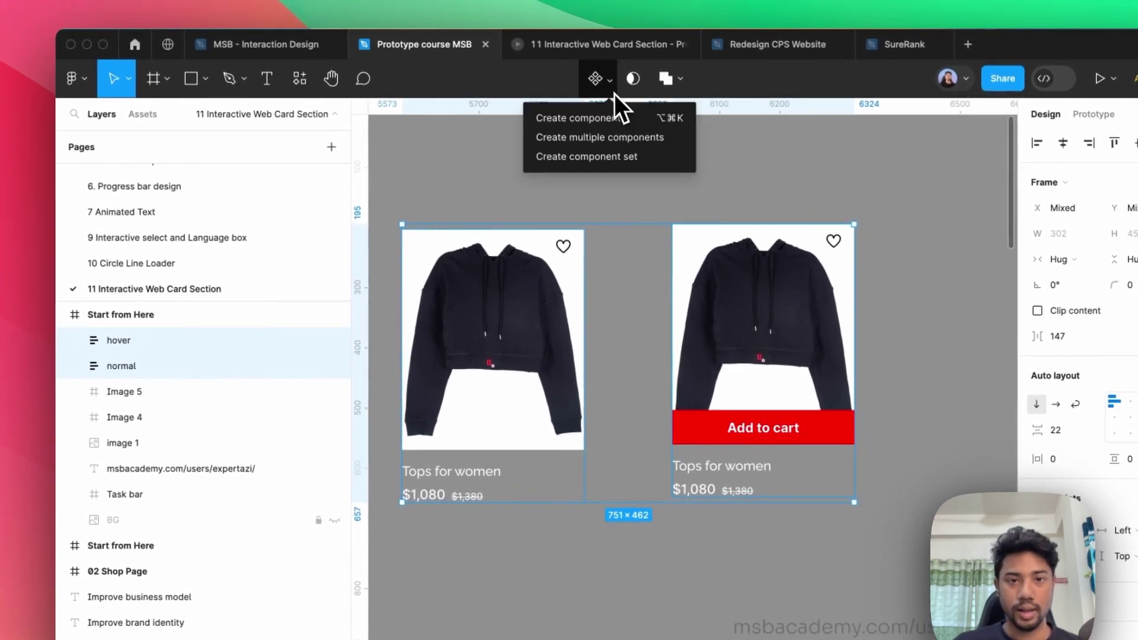
{"action": "left_click", "coordinate": [610, 156]}
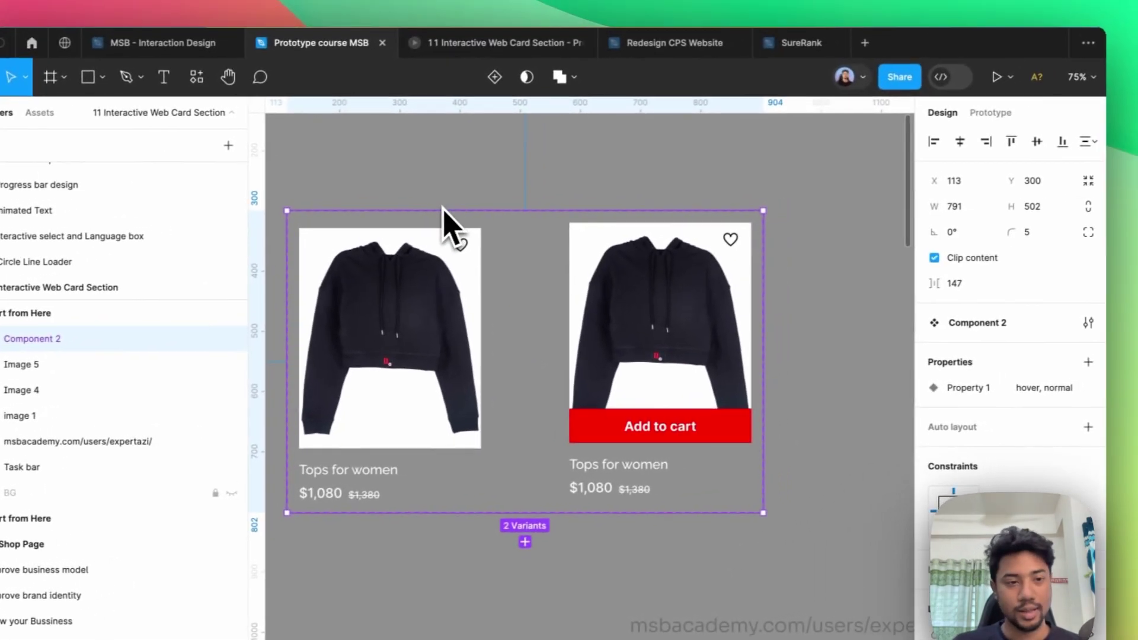
- Connect the normal variant to the hover variant with a While hovering, Change to interaction using the Instant animation
{"action": "left_click", "coordinate": [440, 311]}
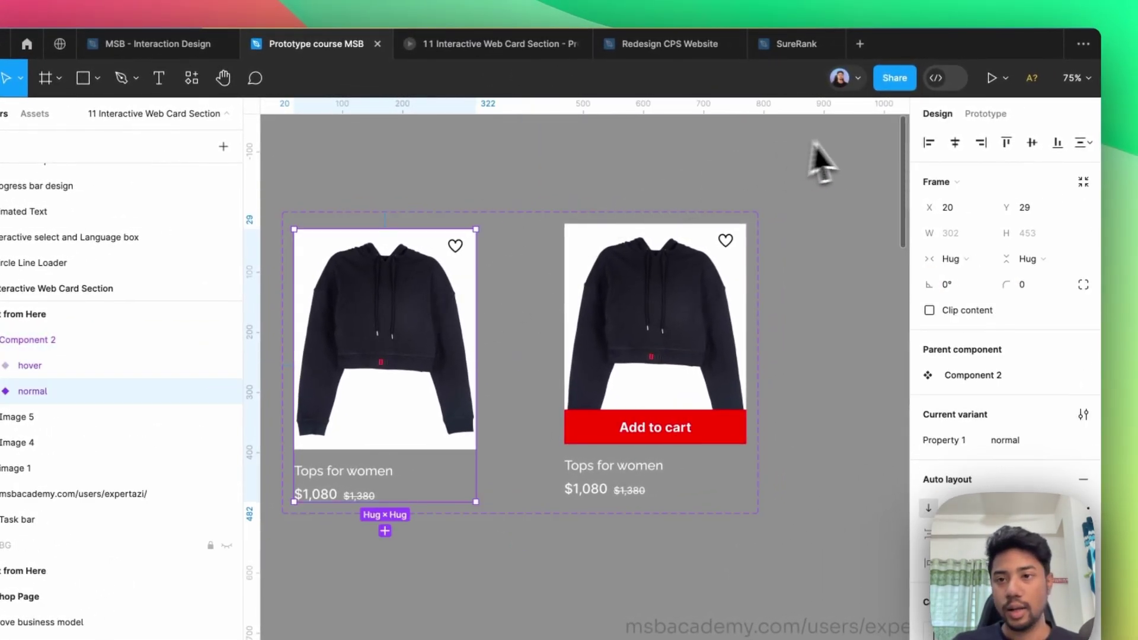
{"action": "left_click", "coordinate": [978, 114]}
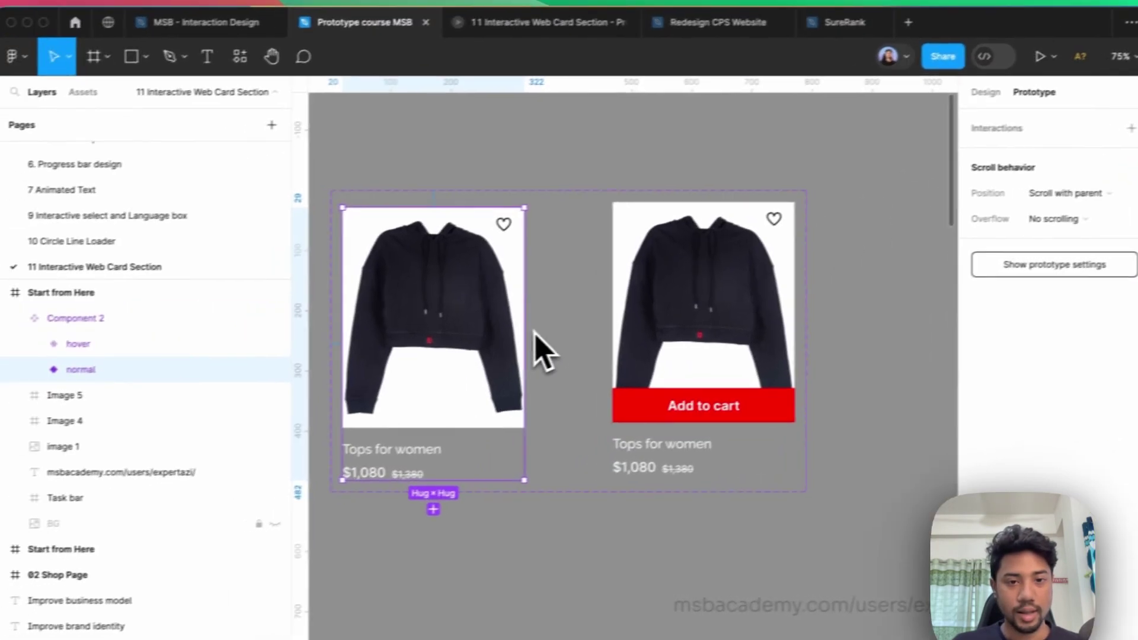
{"action": "left_click_drag", "start_coordinate": [551, 340], "coordinate": [696, 361]}
{"action": "left_click", "coordinate": [587, 374]}
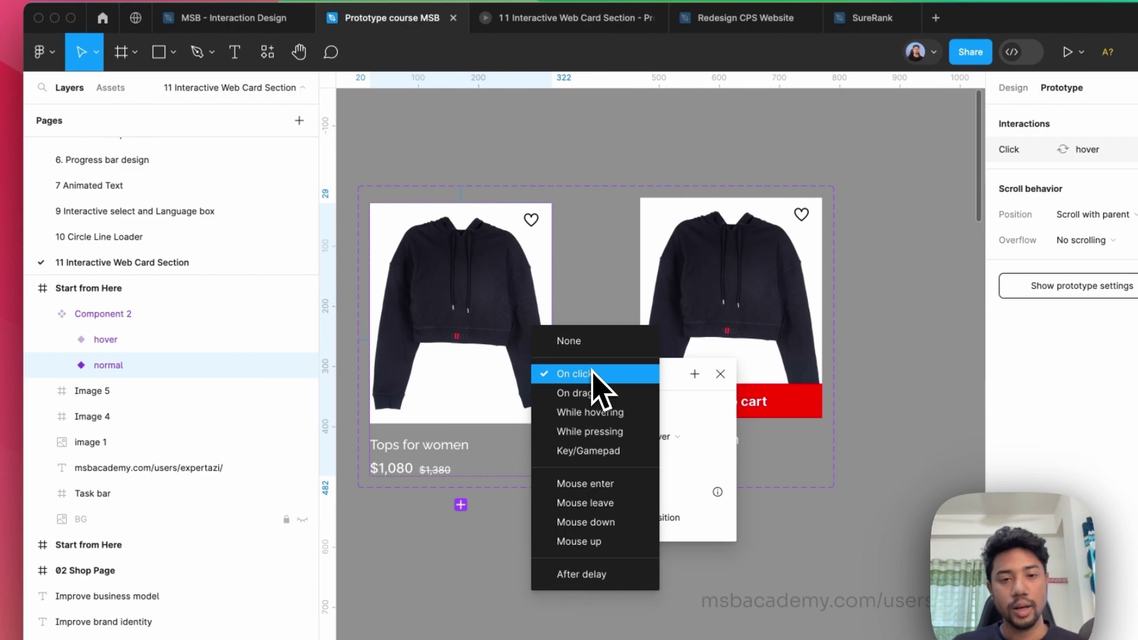
{"action": "left_click", "coordinate": [616, 410]}
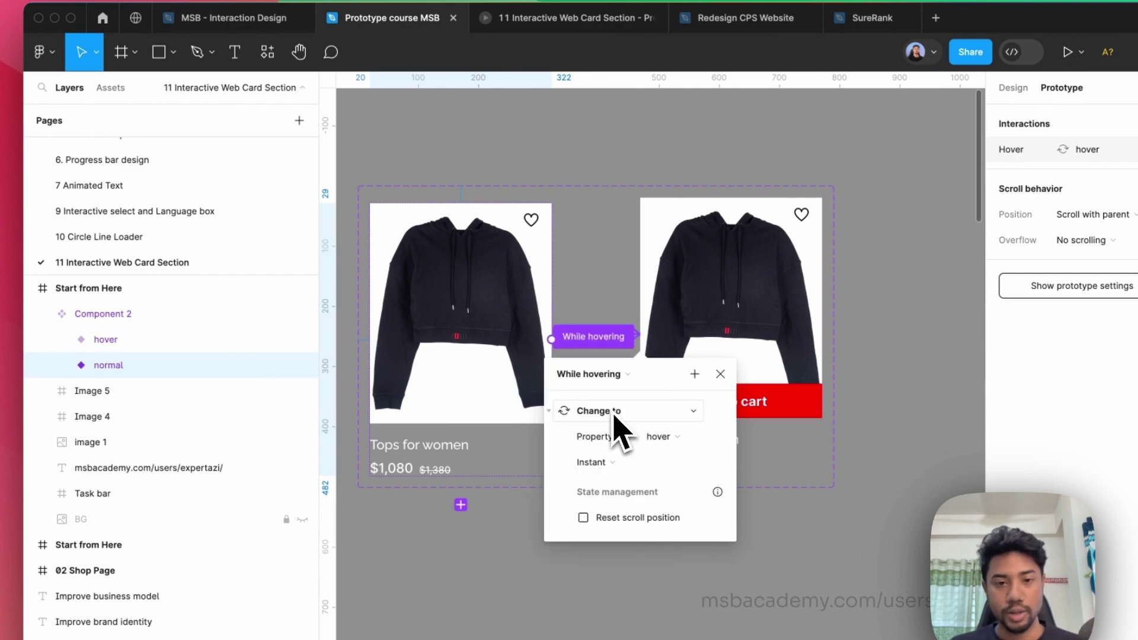
{"action": "left_click", "coordinate": [592, 462]}
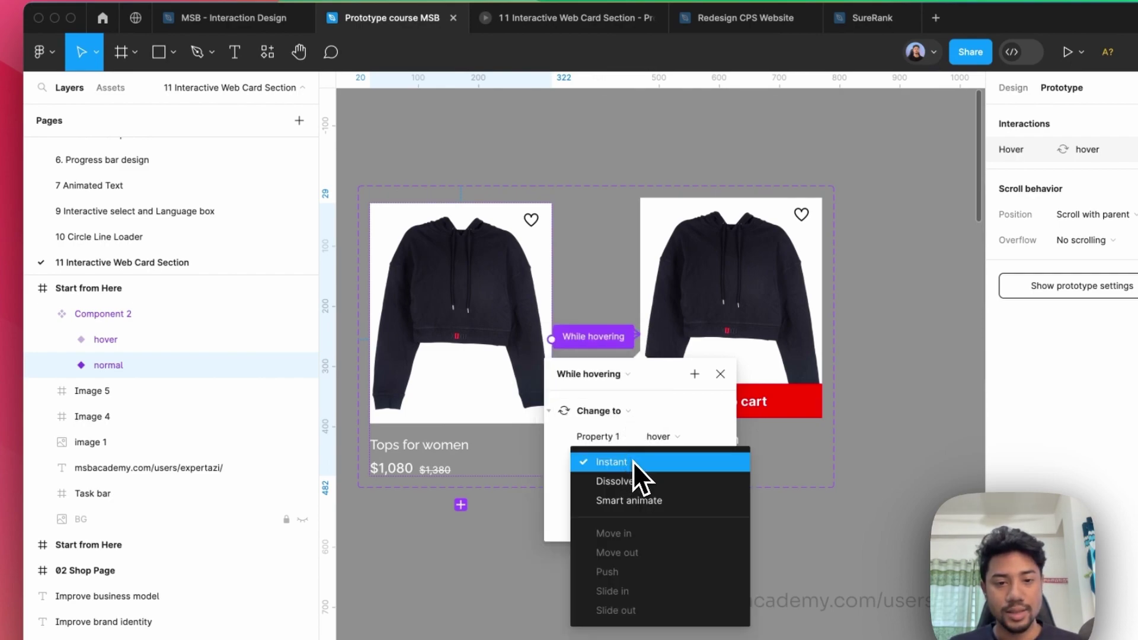
{"action": "left_click", "coordinate": [633, 461]}
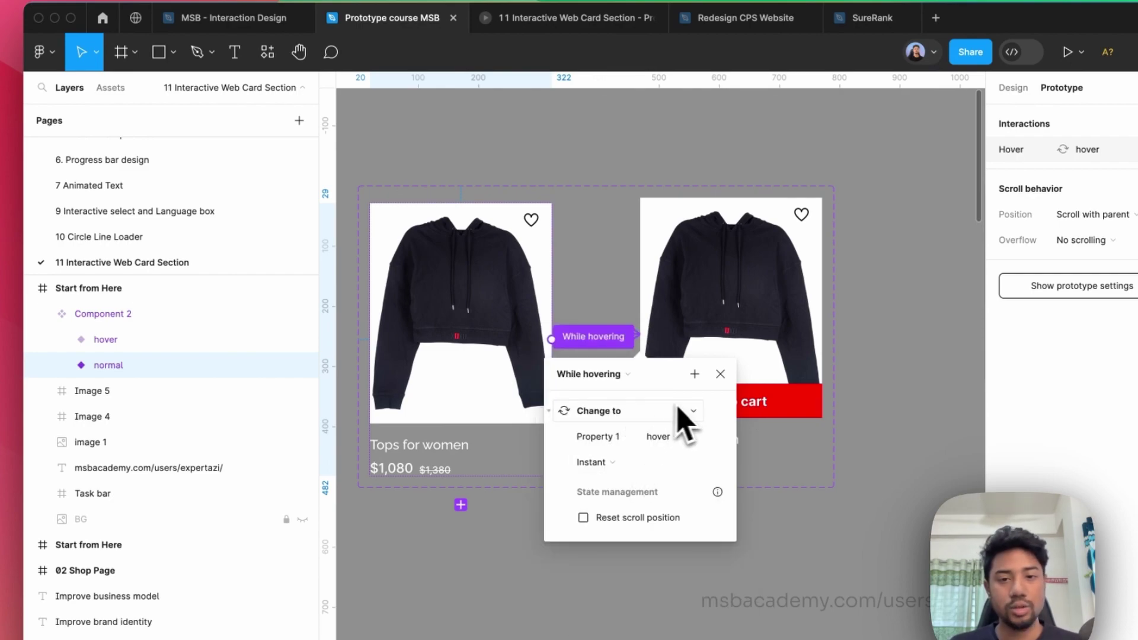
{"action": "left_click", "coordinate": [720, 375]}
{"action": "left_click", "coordinate": [731, 184]}
- Place an instance of Component 2 on the empty canvas below the Start from Here frame
{"action": "scroll", "coordinate": [729, 191], "scroll_direction": "down", "scroll_amount": 5}
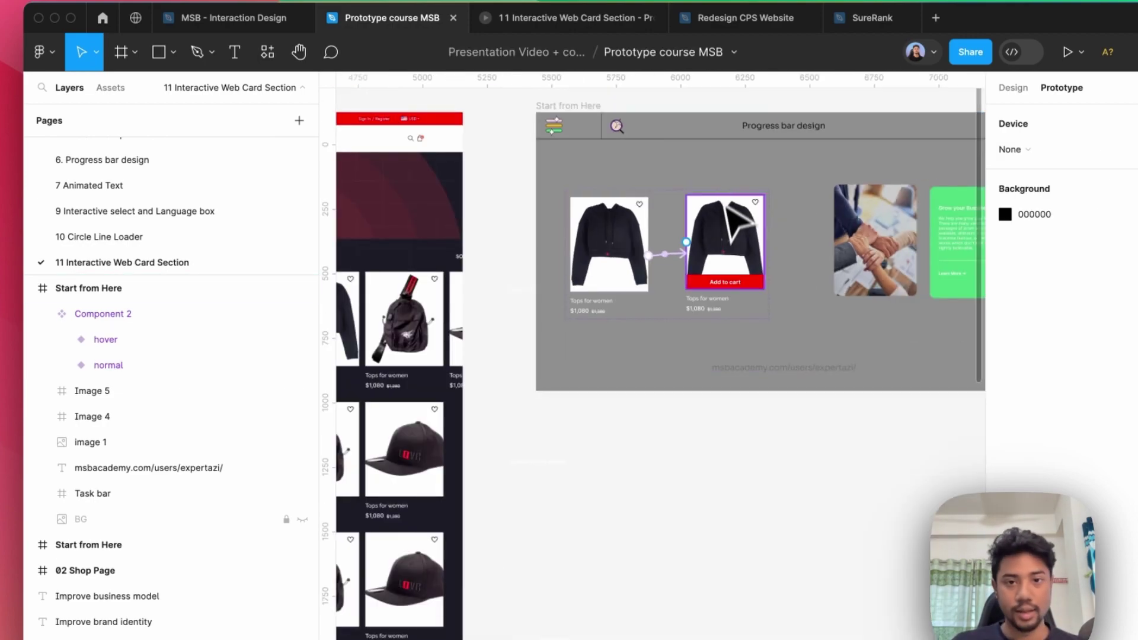
{"action": "left_click", "coordinate": [268, 51]}
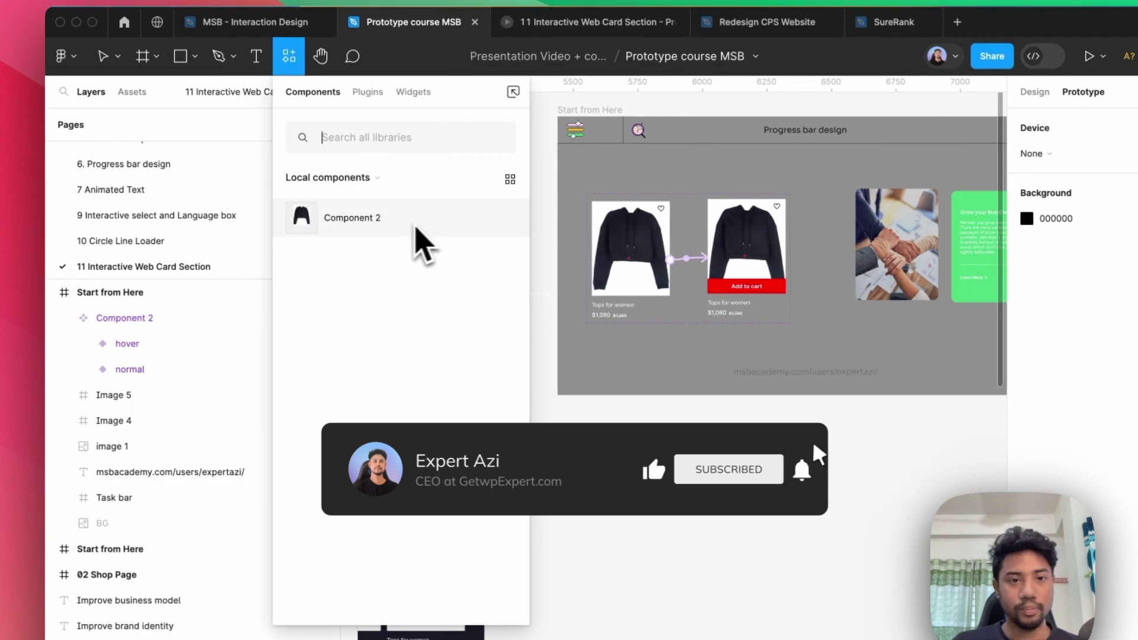
{"action": "left_click_drag", "start_coordinate": [415, 227], "coordinate": [664, 450]}
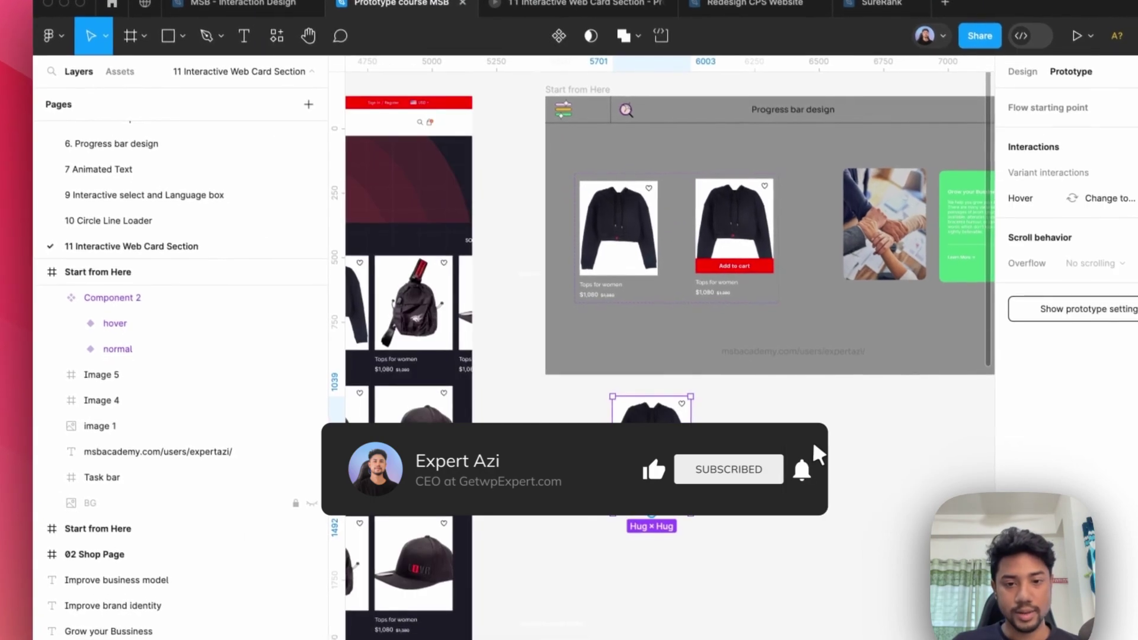
- Add a 1440 × 1024 Desktop frame beside the Start from Here frame and paste the card instance into it
{"action": "scroll", "coordinate": [465, 338], "scroll_direction": "down", "scroll_amount": 5}
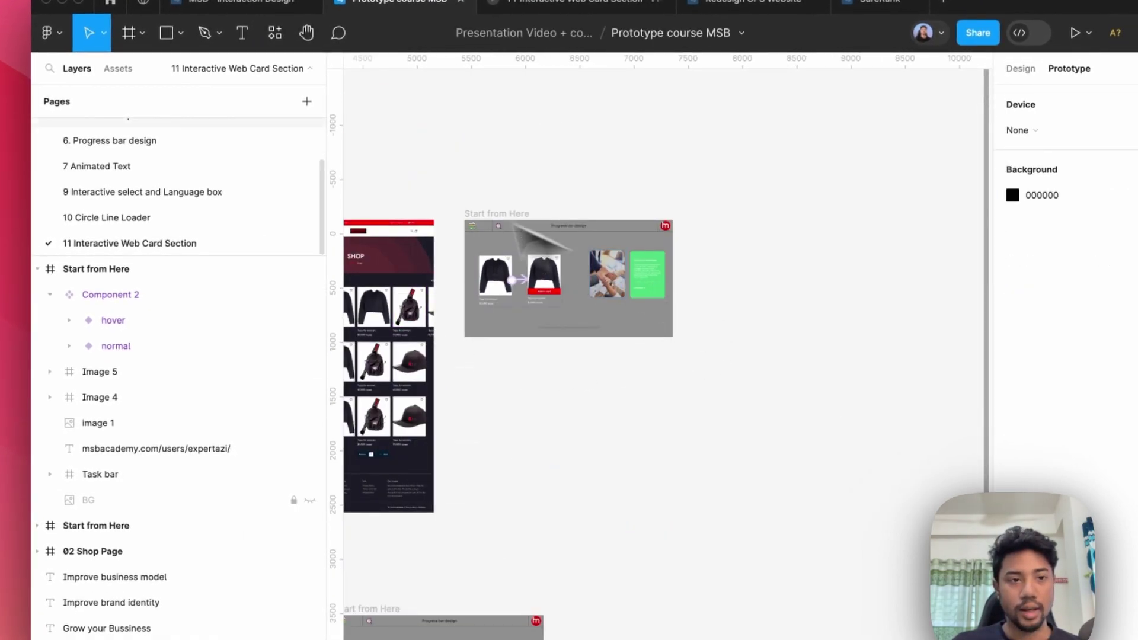
{"action": "left_click", "coordinate": [143, 32]}
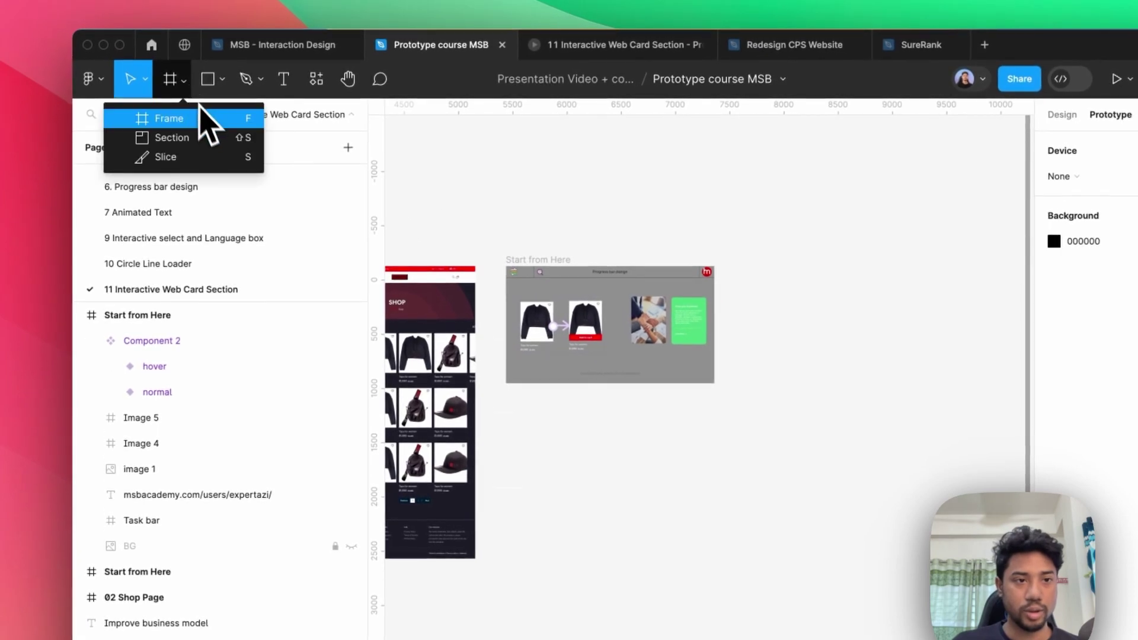
{"action": "left_click", "coordinate": [204, 118]}
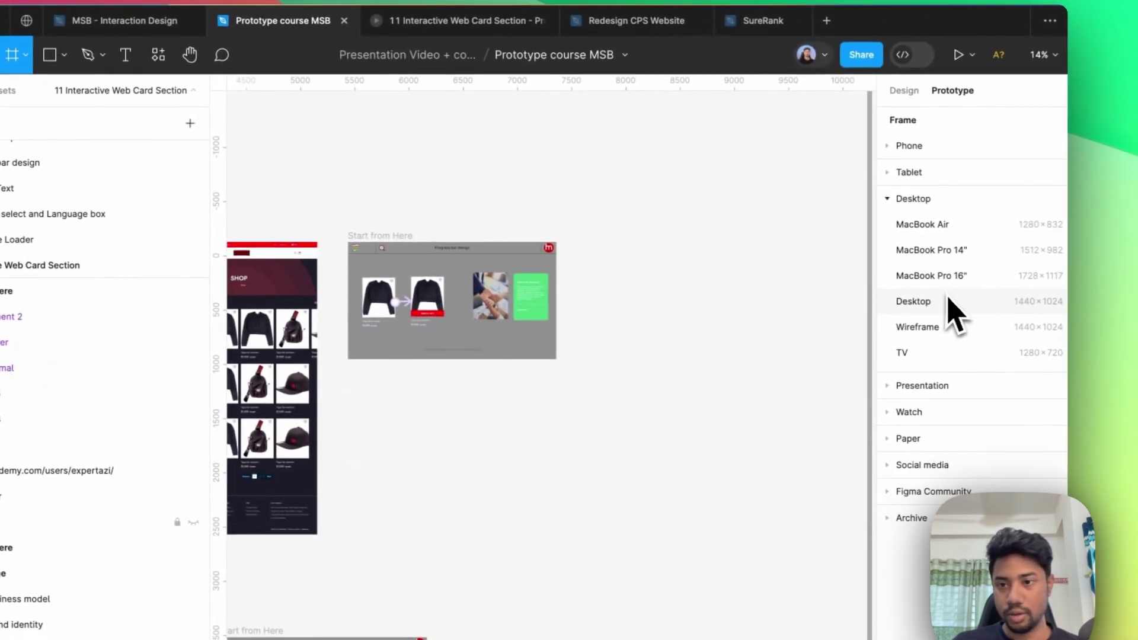
{"action": "left_click", "coordinate": [1107, 324]}
{"action": "left_click_drag", "start_coordinate": [708, 390], "coordinate": [725, 292]}
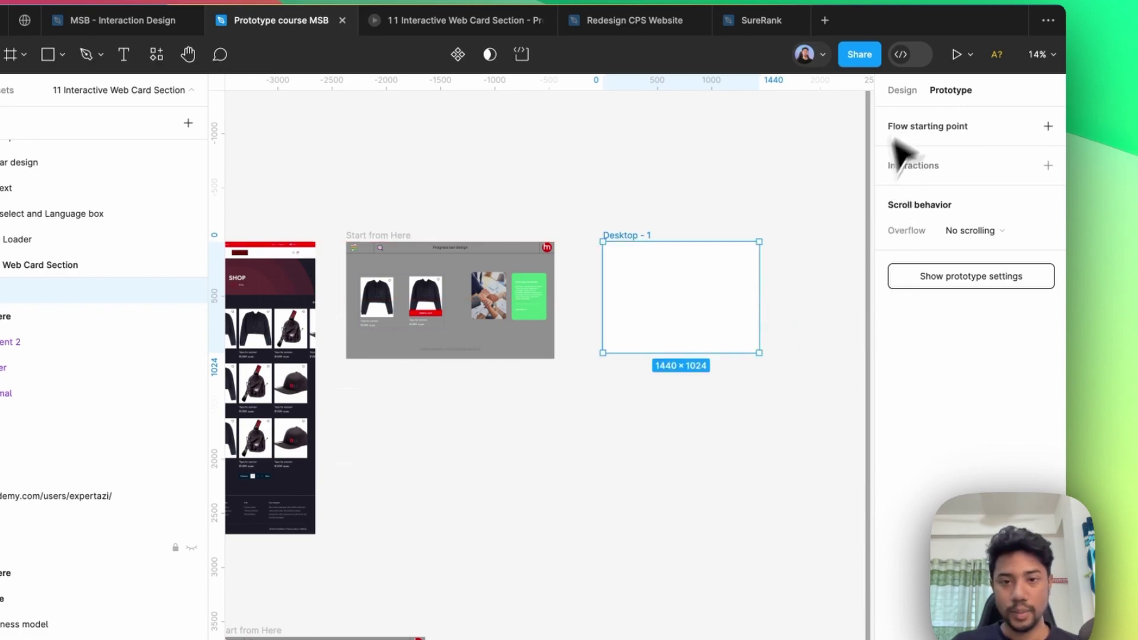
{"action": "key", "text": "super+v"}
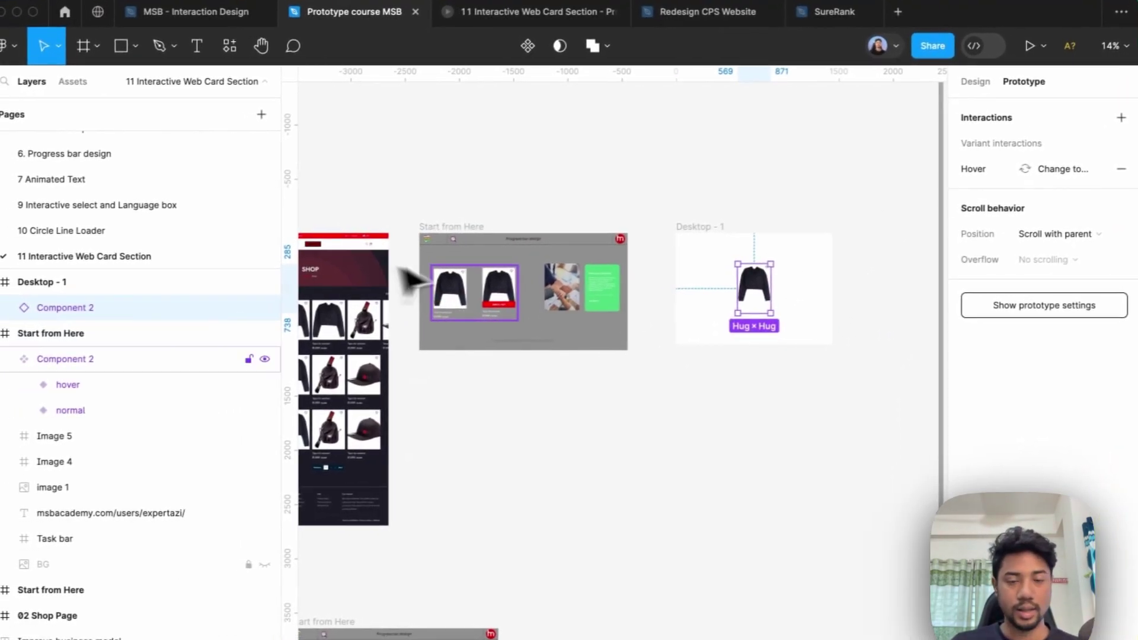
- Change the fill of the Desktop - 1 frame to the dark grey 555555
{"action": "left_click", "coordinate": [710, 244]}
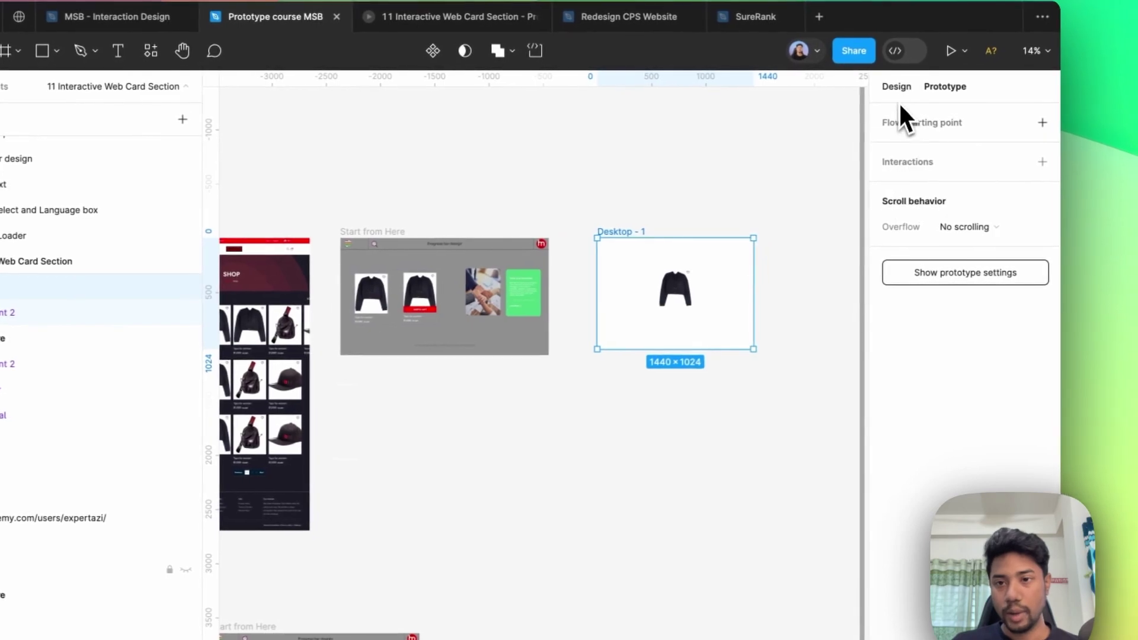
{"action": "left_click", "coordinate": [979, 80]}
{"action": "scroll", "coordinate": [918, 363], "scroll_direction": "down", "scroll_amount": 3}
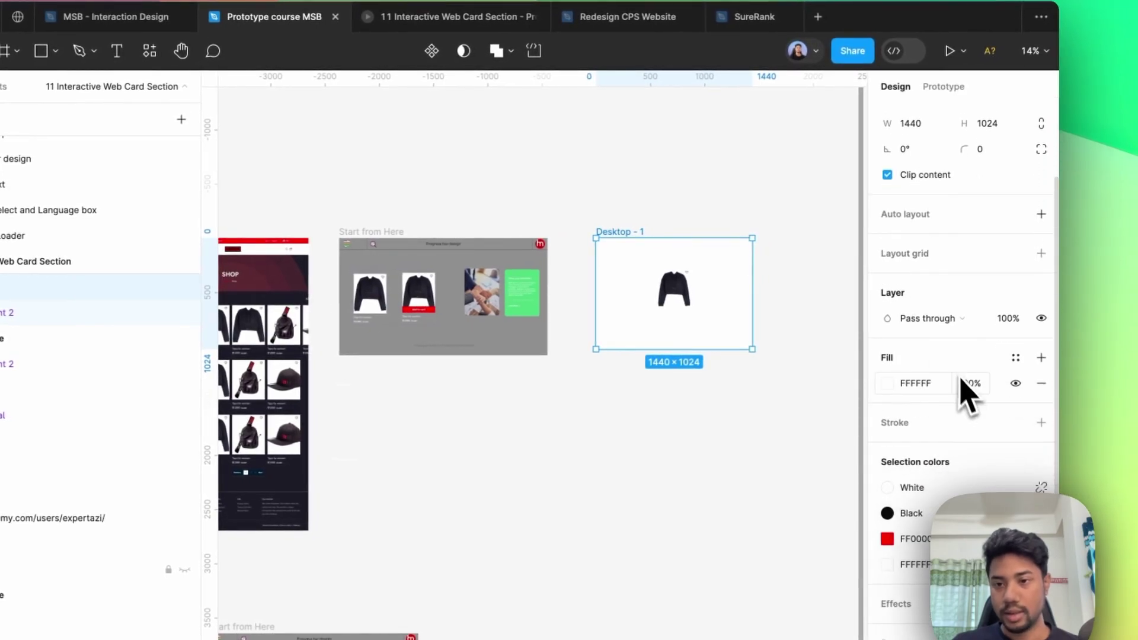
{"action": "left_click", "coordinate": [888, 384]}
{"action": "left_click_drag", "start_coordinate": [699, 380], "coordinate": [647, 437]}
{"action": "left_click", "coordinate": [573, 414]}
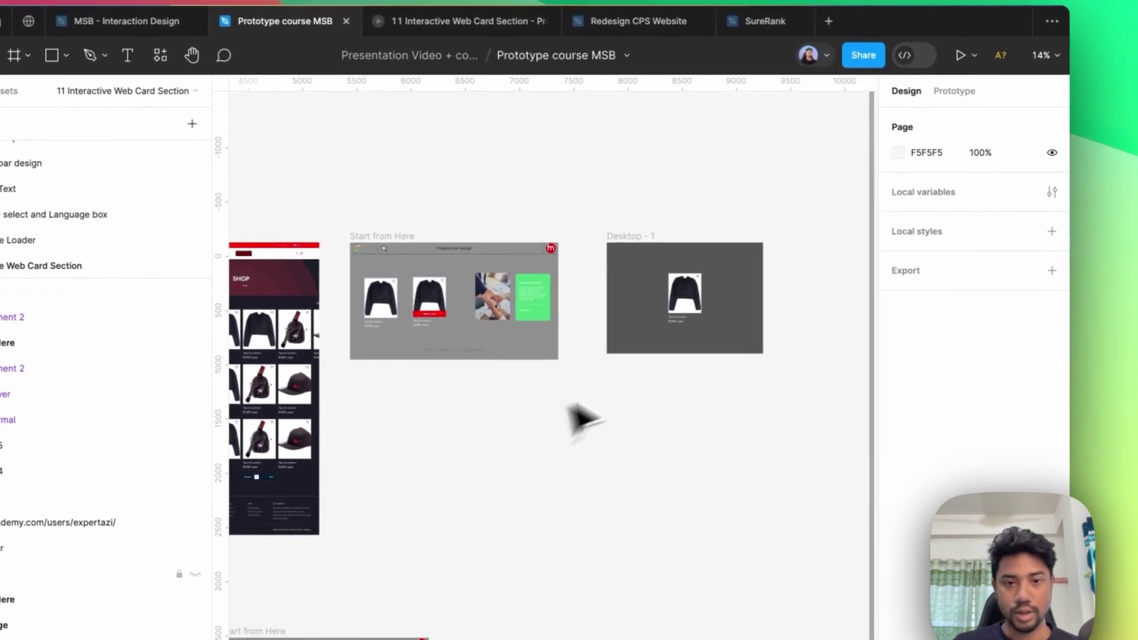
- Play the prototype of the Desktop - 1 frame to test the product card's hover interaction, and close the preview
{"action": "scroll", "coordinate": [737, 311], "scroll_direction": "up", "scroll_amount": 3}
{"action": "left_click", "coordinate": [641, 290]}
{"action": "left_click", "coordinate": [551, 204]}
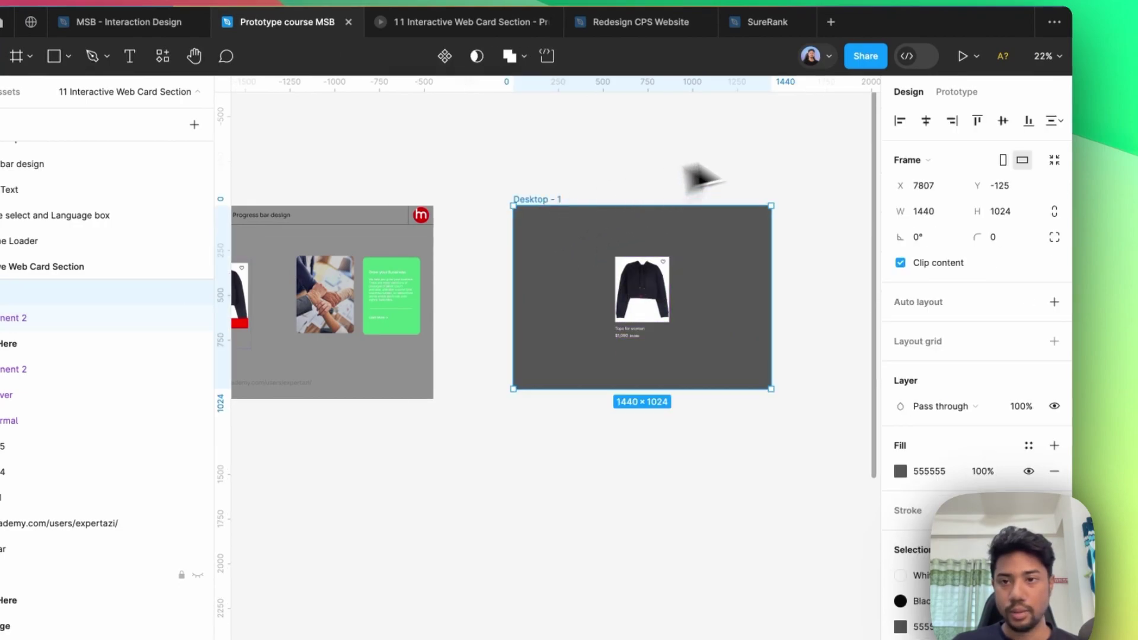
{"action": "left_click", "coordinate": [951, 64]}
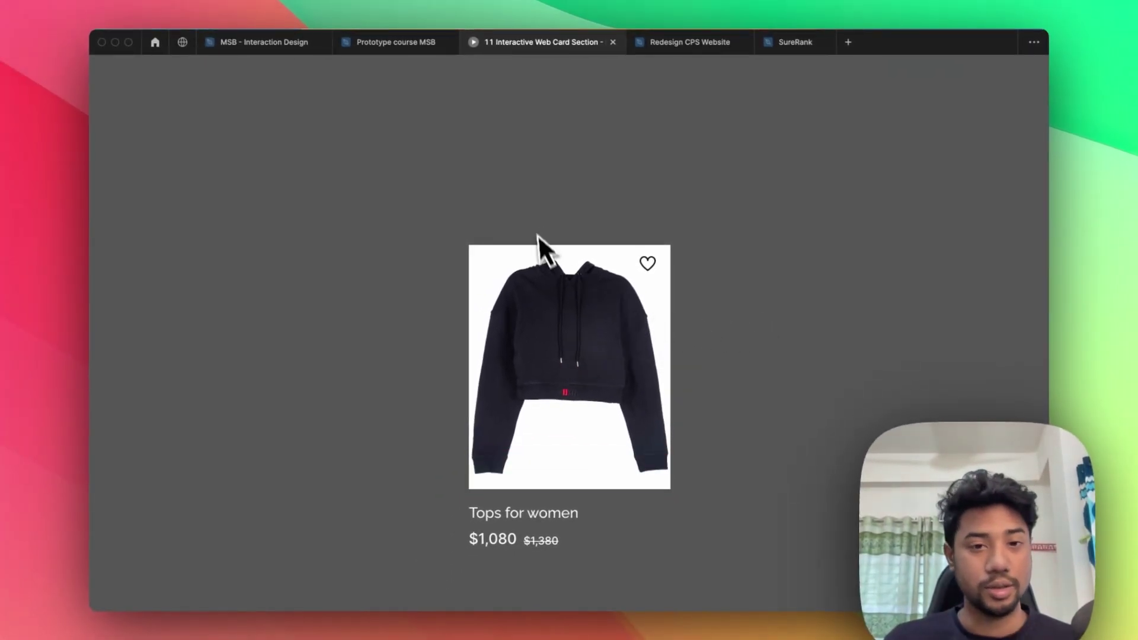
{"action": "key", "text": "super+w"}
{"action": "left_click", "coordinate": [589, 284]}
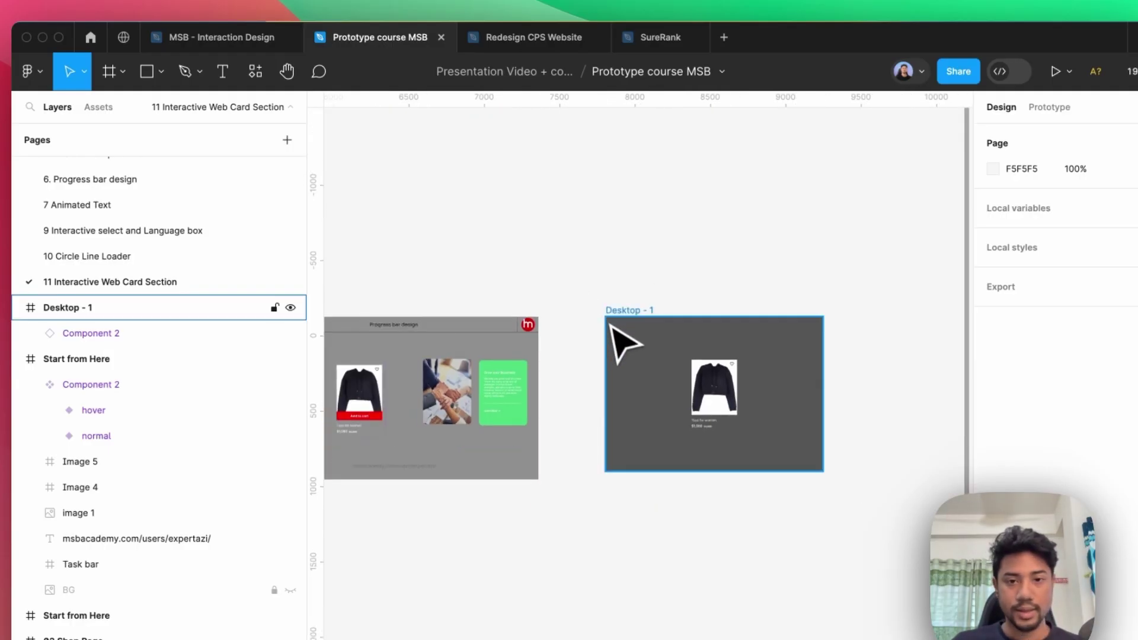
- Duplicate the Image 4 handshake frame onto the empty canvas below the Start from Here frame
{"action": "left_click", "coordinate": [598, 394]}
{"action": "scroll", "coordinate": [599, 394], "scroll_direction": "down", "scroll_amount": 3}
{"action": "scroll", "coordinate": [520, 356], "scroll_direction": "up", "scroll_amount": 6}
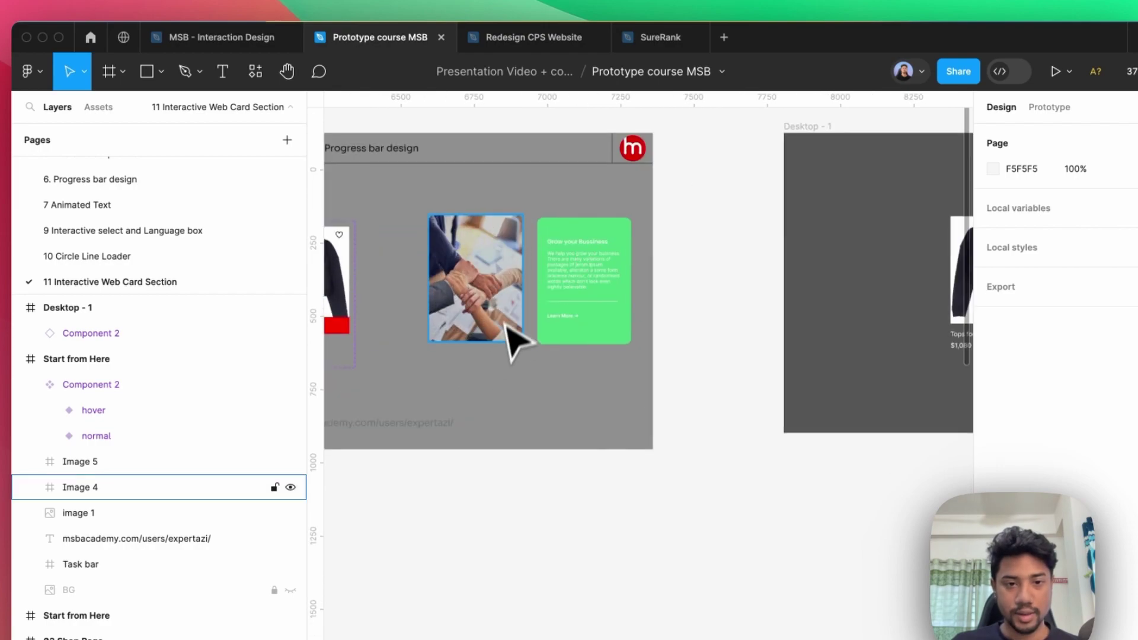
{"action": "left_click", "coordinate": [534, 287]}
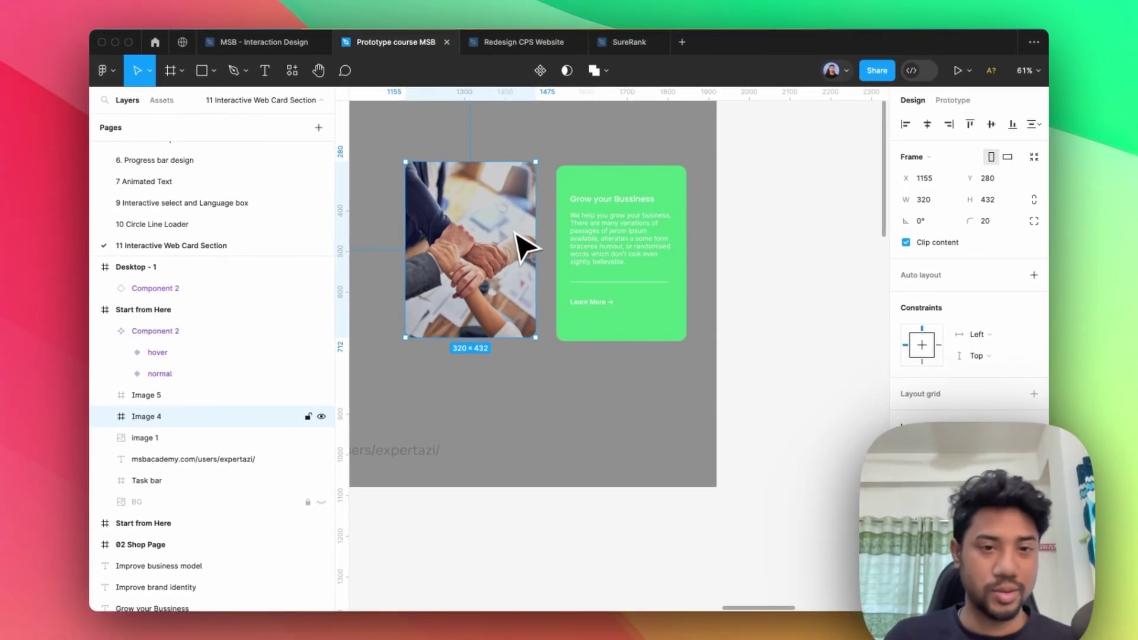
{"action": "scroll", "coordinate": [476, 215], "scroll_direction": "down", "scroll_amount": 3}
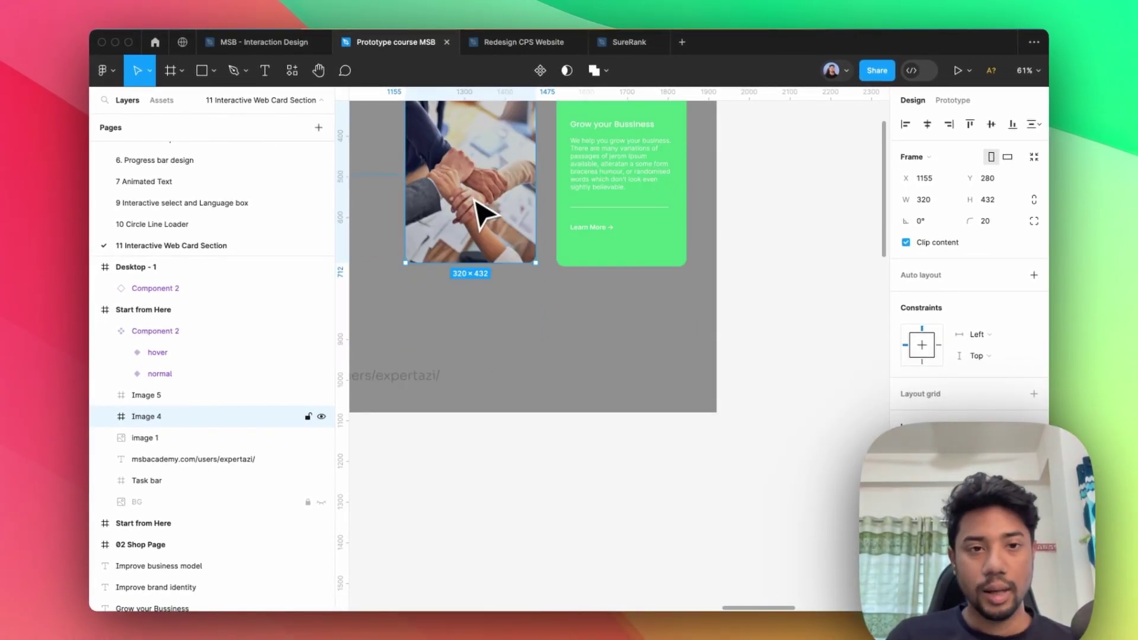
{"action": "left_click_drag", "start_coordinate": [477, 198], "coordinate": [576, 580], "text": "alt"}
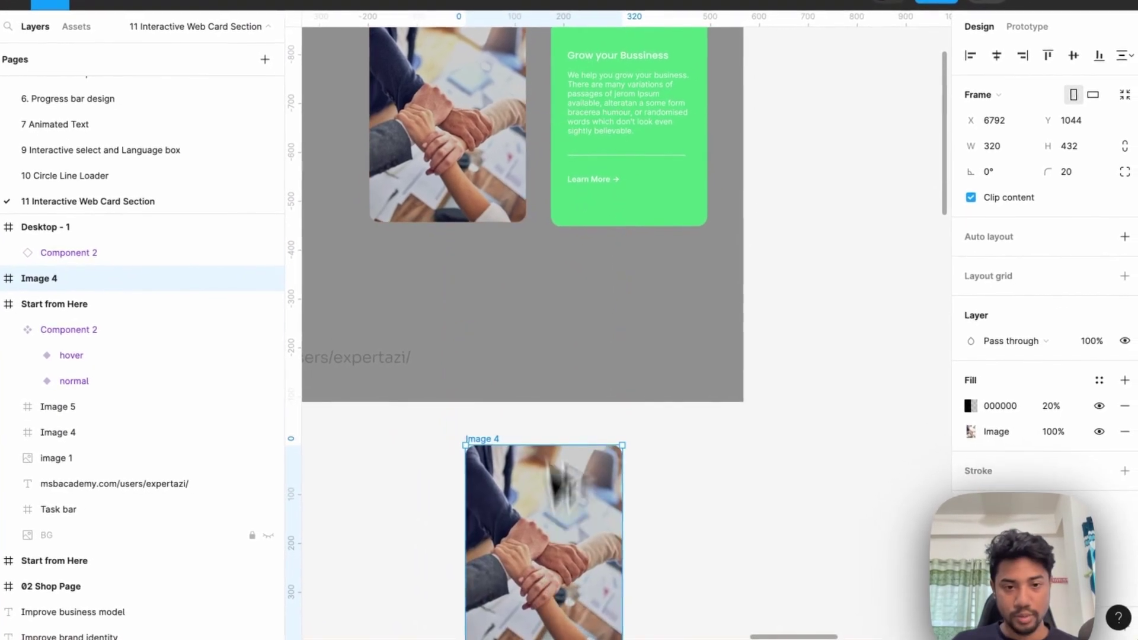
- Rename the copied handshake frame as 1 and move it down to about X 6810, Y 1231
{"action": "scroll", "coordinate": [632, 375], "scroll_direction": "down", "scroll_amount": 5}
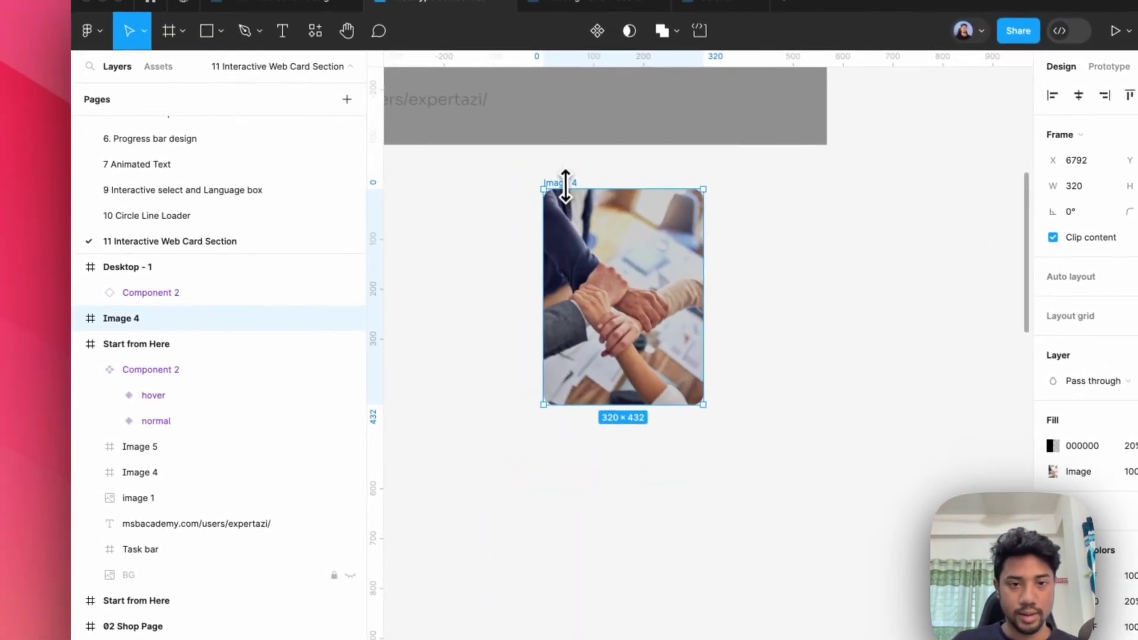
{"action": "double_click", "coordinate": [485, 144]}
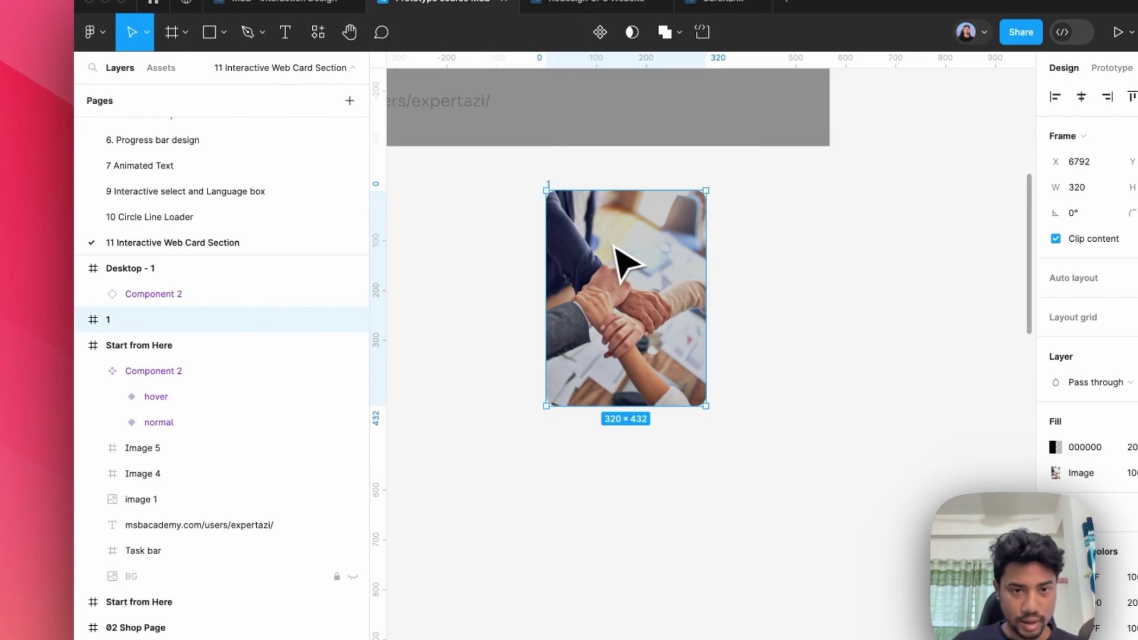
{"action": "left_click_drag", "start_coordinate": [641, 271], "coordinate": [651, 363]}
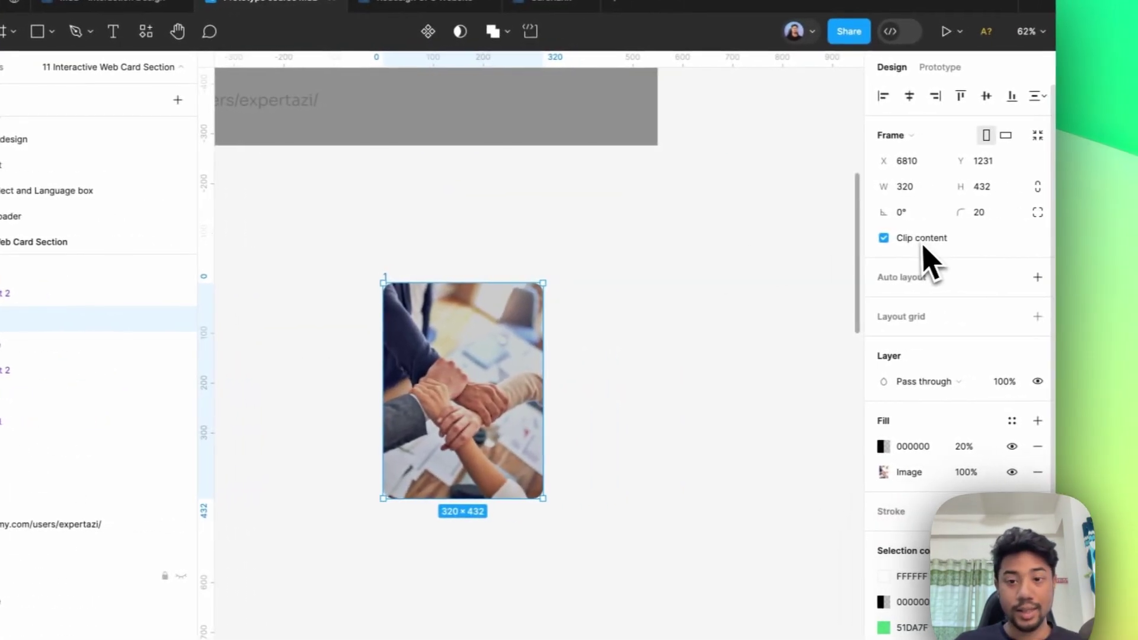
- Turn off Clip content for frame 1 and select the green Grow your Bussiness card inside it
{"action": "left_click", "coordinate": [922, 240]}
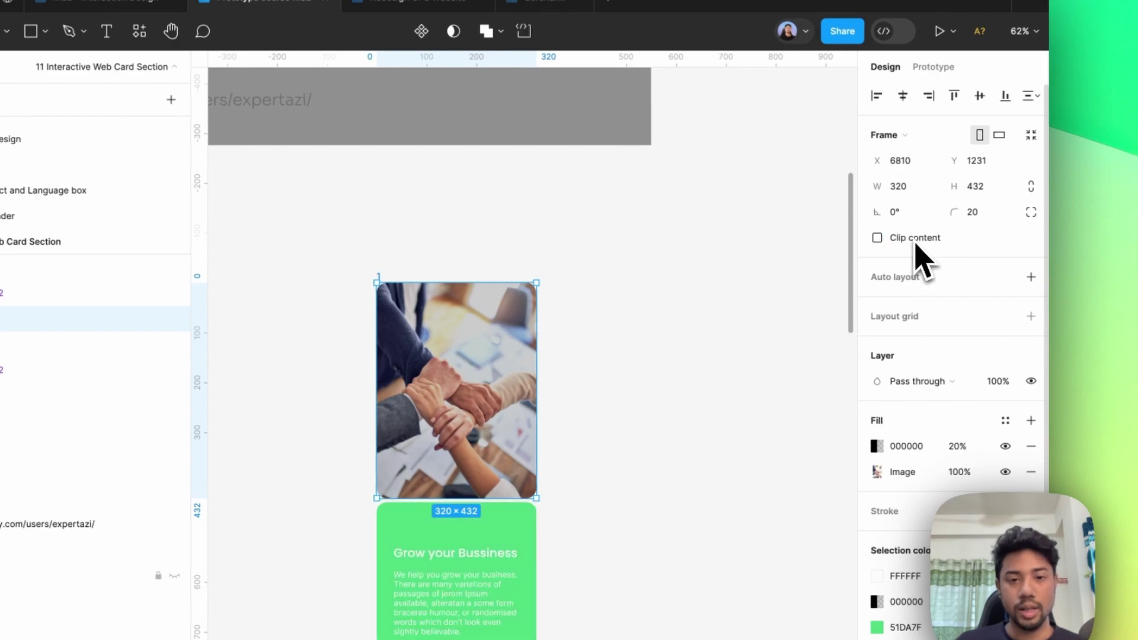
{"action": "left_click", "coordinate": [922, 240]}
{"action": "left_click", "coordinate": [922, 260]}
{"action": "left_click", "coordinate": [914, 240]}
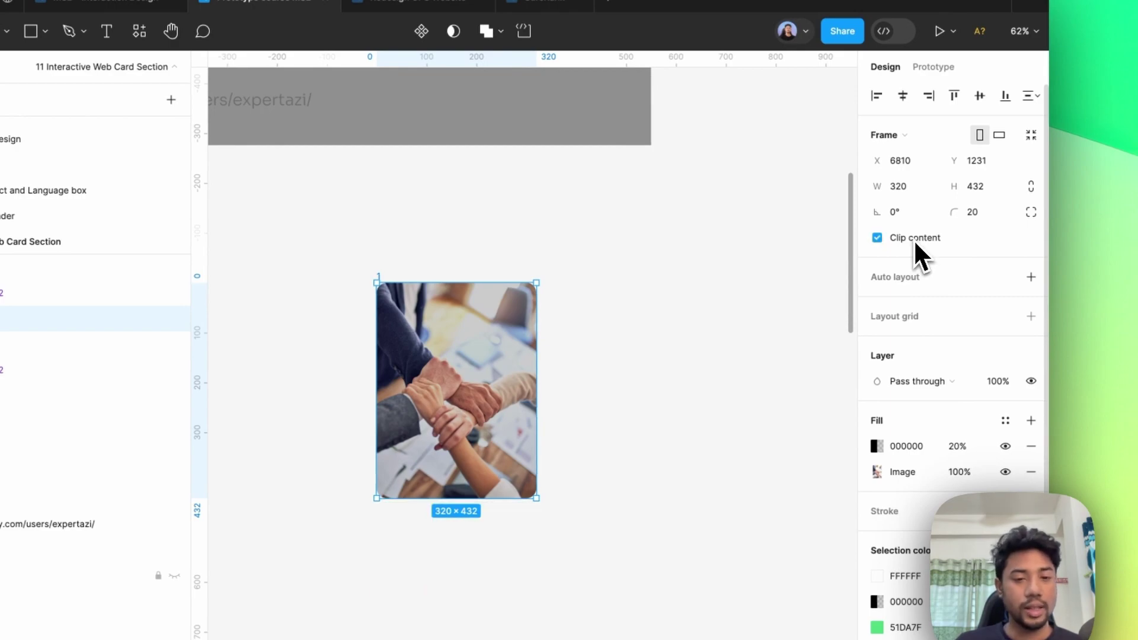
{"action": "left_click", "coordinate": [912, 242]}
{"action": "scroll", "coordinate": [617, 343], "scroll_direction": "down", "scroll_amount": 3}
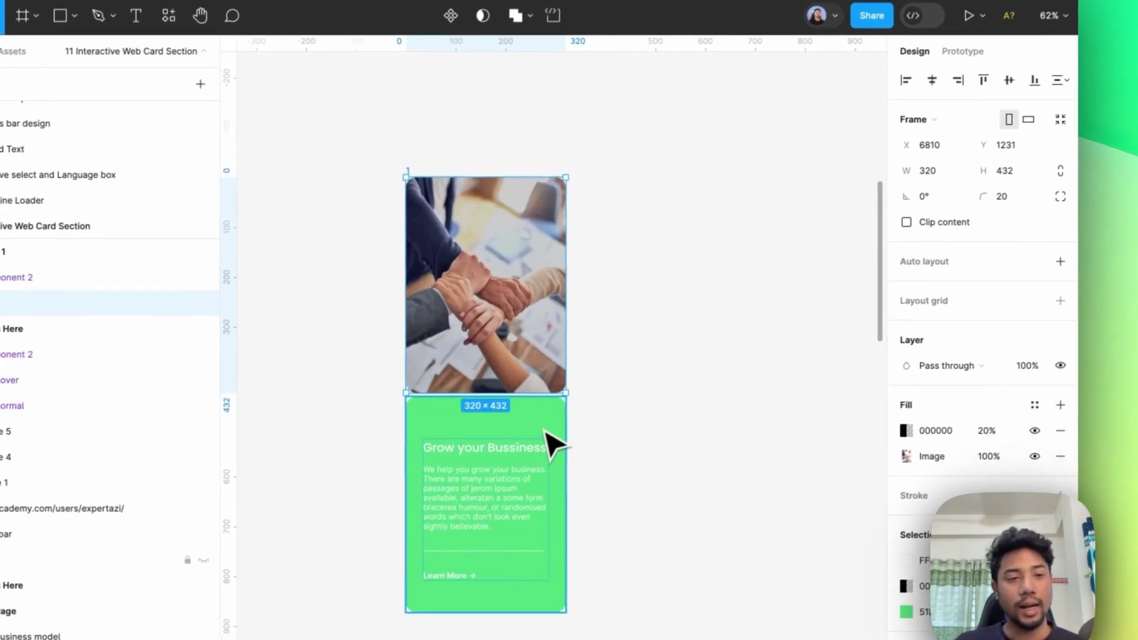
{"action": "left_click", "coordinate": [553, 445]}
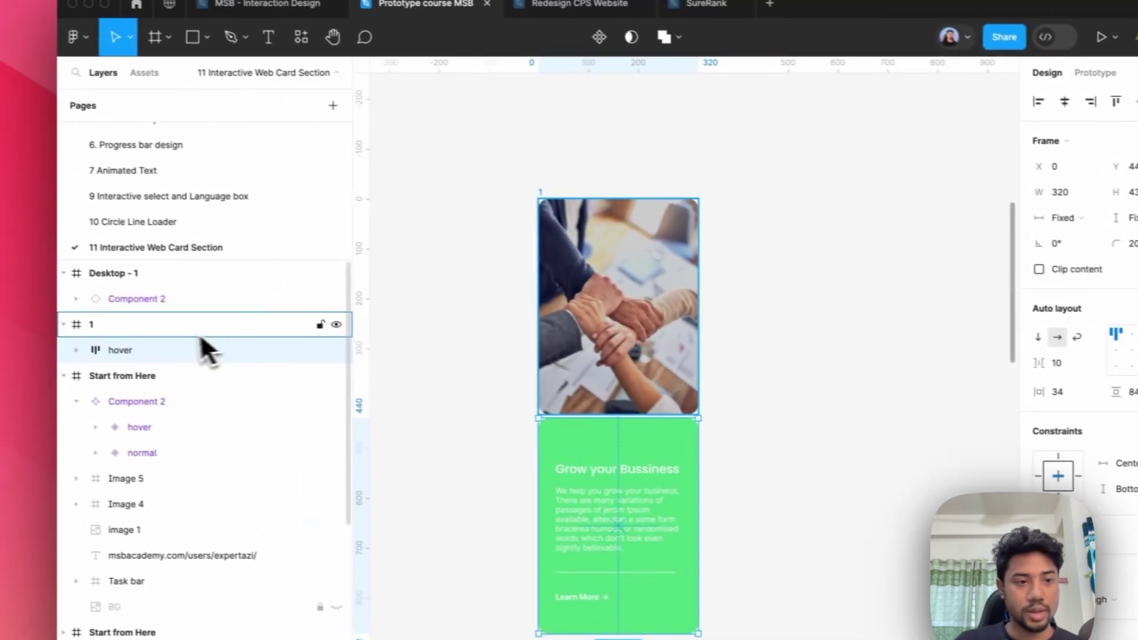
- Turn Clip content back on for frame 1 so the green card below it is hidden
{"action": "left_click", "coordinate": [199, 326]}
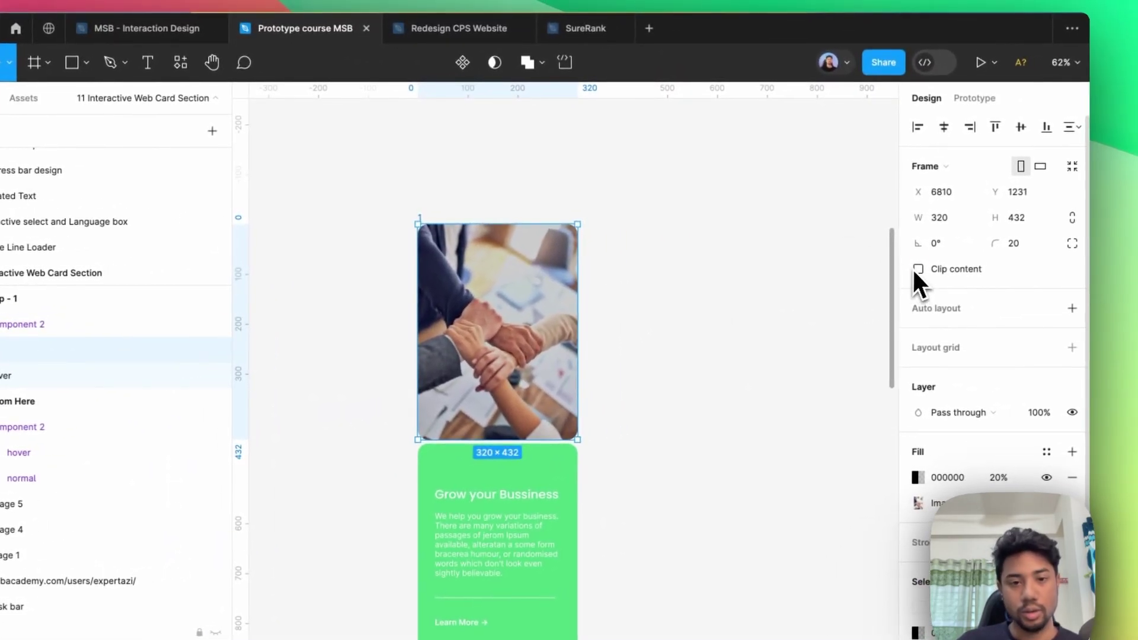
{"action": "left_click", "coordinate": [918, 270]}
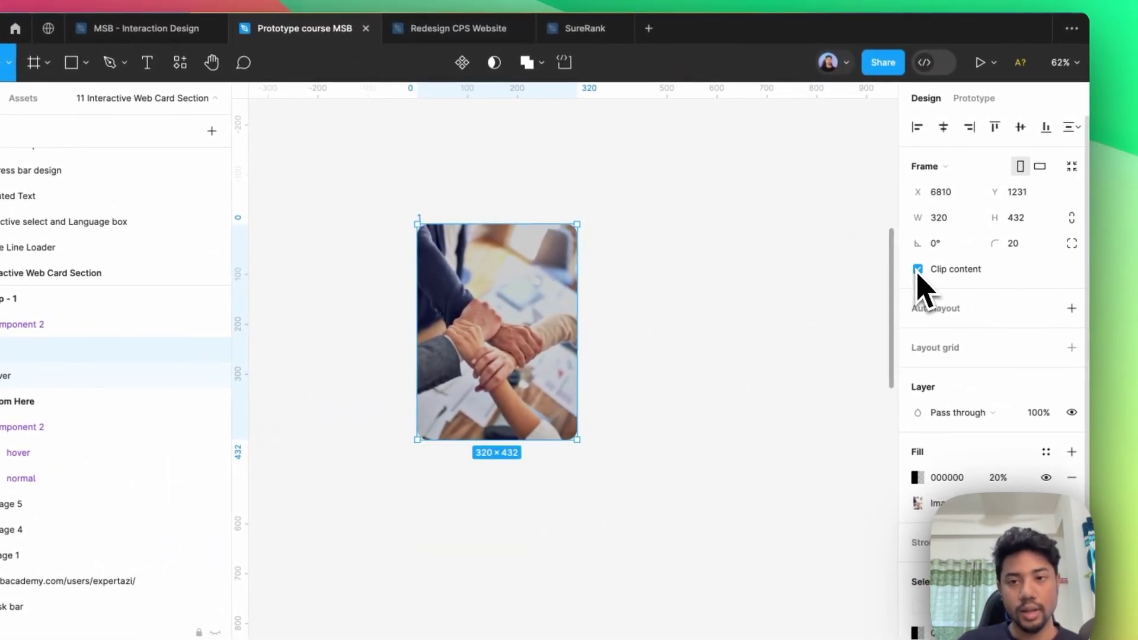
{"action": "left_click", "coordinate": [917, 270]}
{"action": "left_click", "coordinate": [918, 270]}
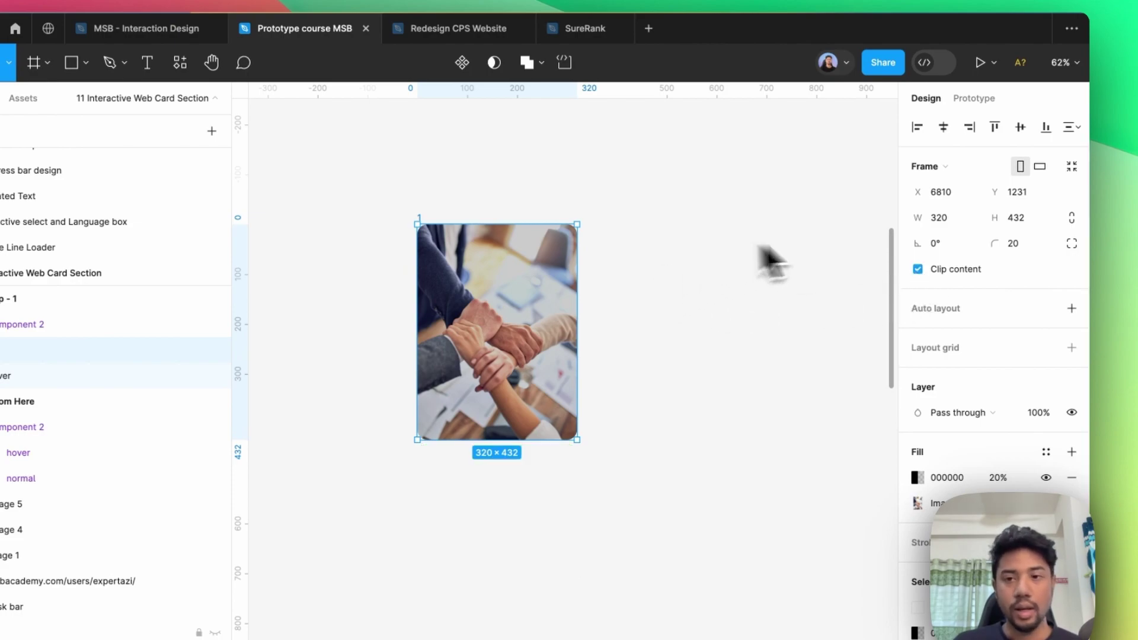
{"action": "left_click", "coordinate": [508, 198]}
- Duplicate frame 1 beside the original at about X 7200, Y 1231, and rename the copy as 1 hover
{"action": "left_click", "coordinate": [431, 234]}
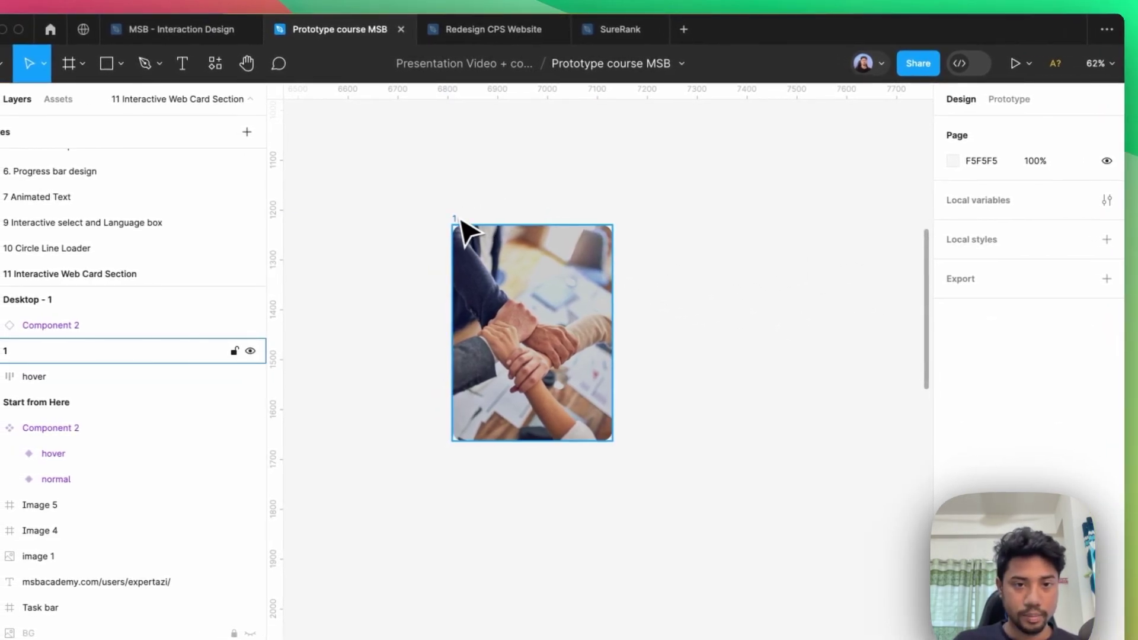
{"action": "left_click_drag", "start_coordinate": [465, 231], "coordinate": [673, 233]}
{"action": "left_click", "coordinate": [662, 219]}
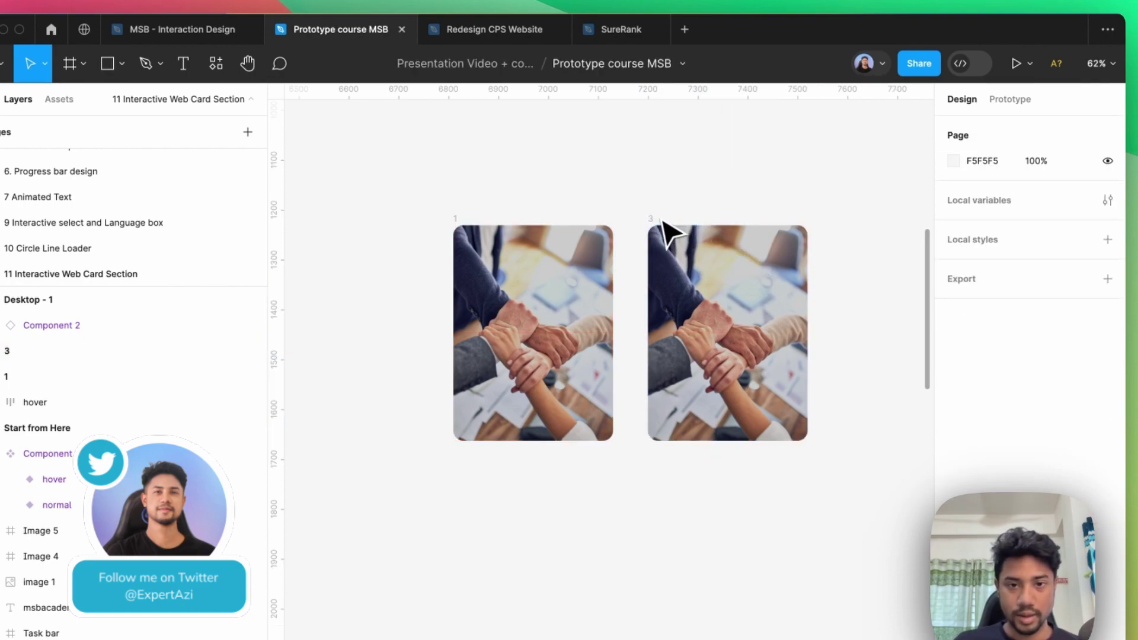
{"action": "left_click", "coordinate": [653, 223]}
{"action": "type", "text": "1 hover"}
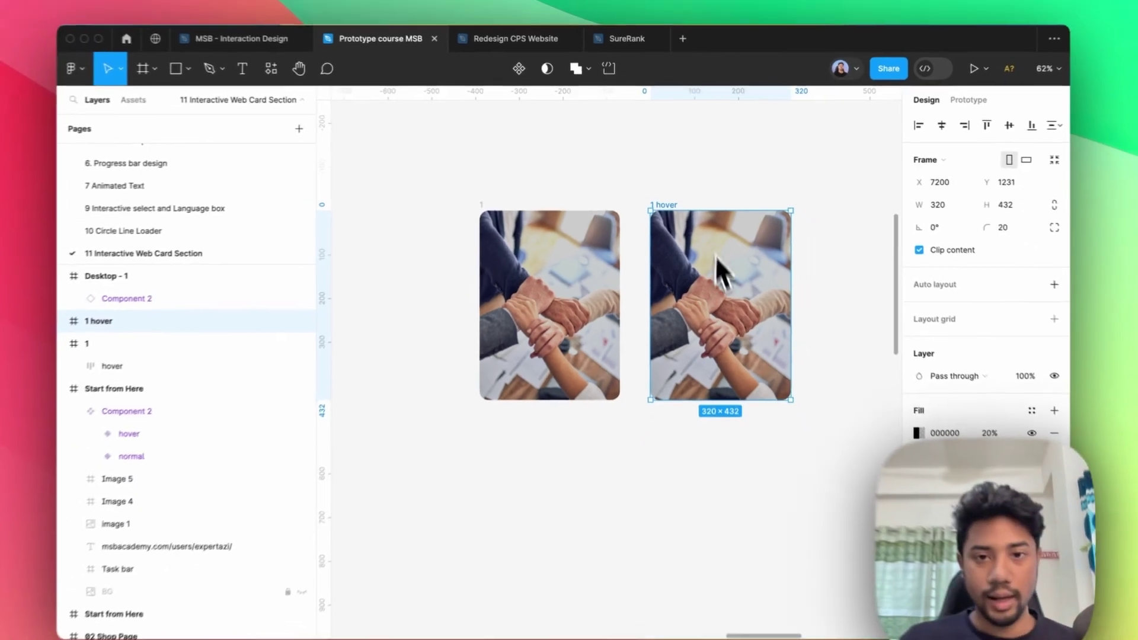
- Align the green Grow your Bussiness card to the vertical center of the 1 hover frame, at Y 0
{"action": "key", "text": "ctrl+v"}
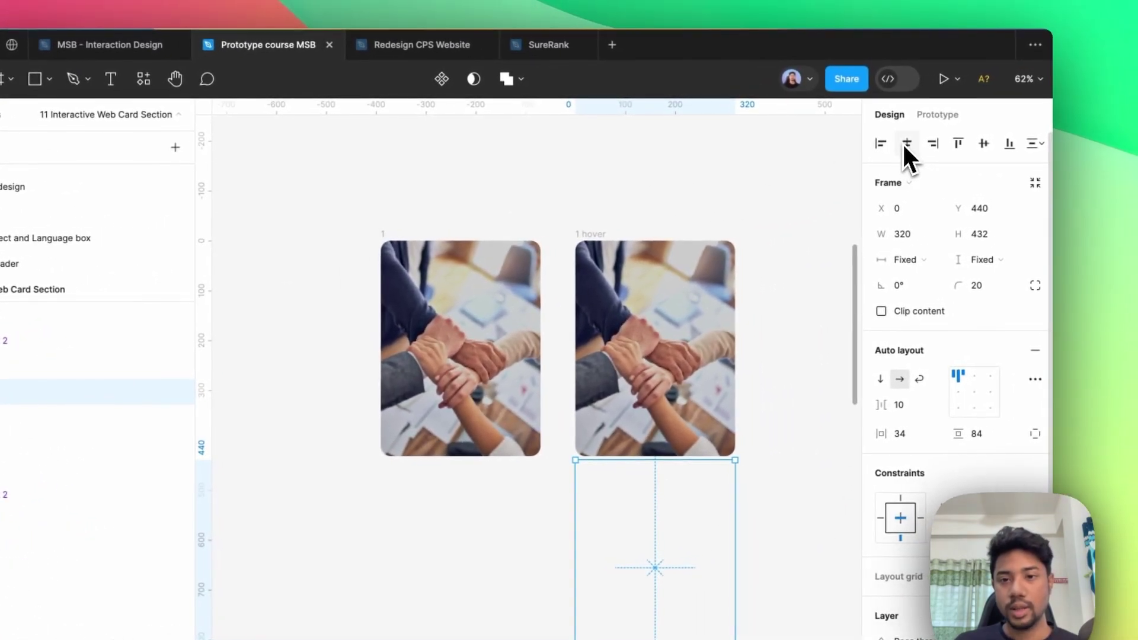
{"action": "left_click", "coordinate": [981, 146]}
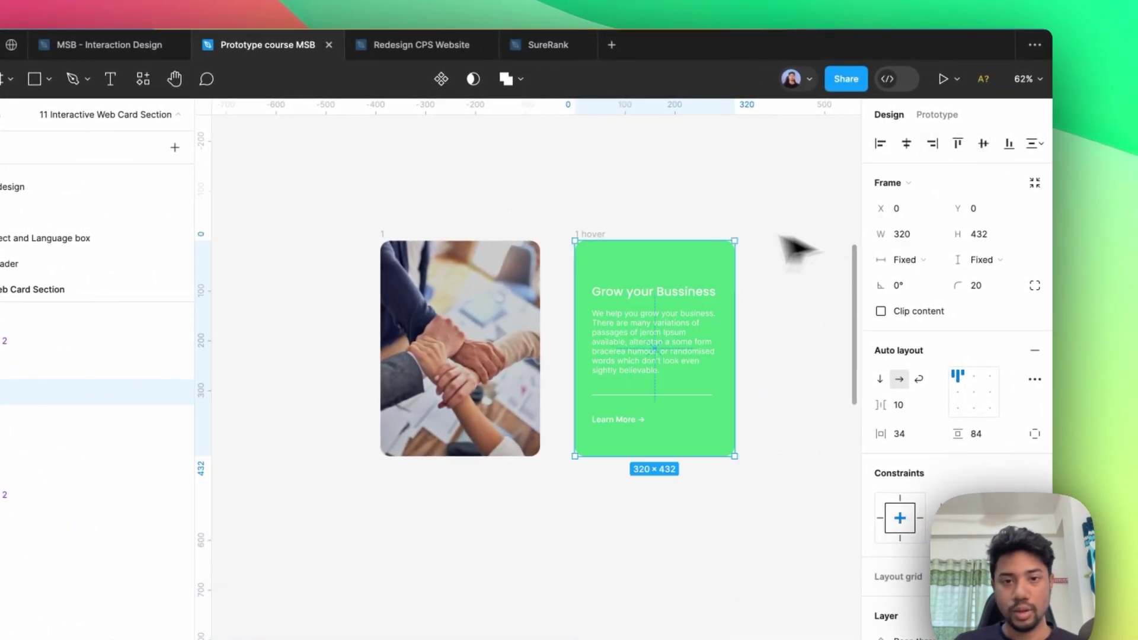
{"action": "left_click", "coordinate": [643, 225]}
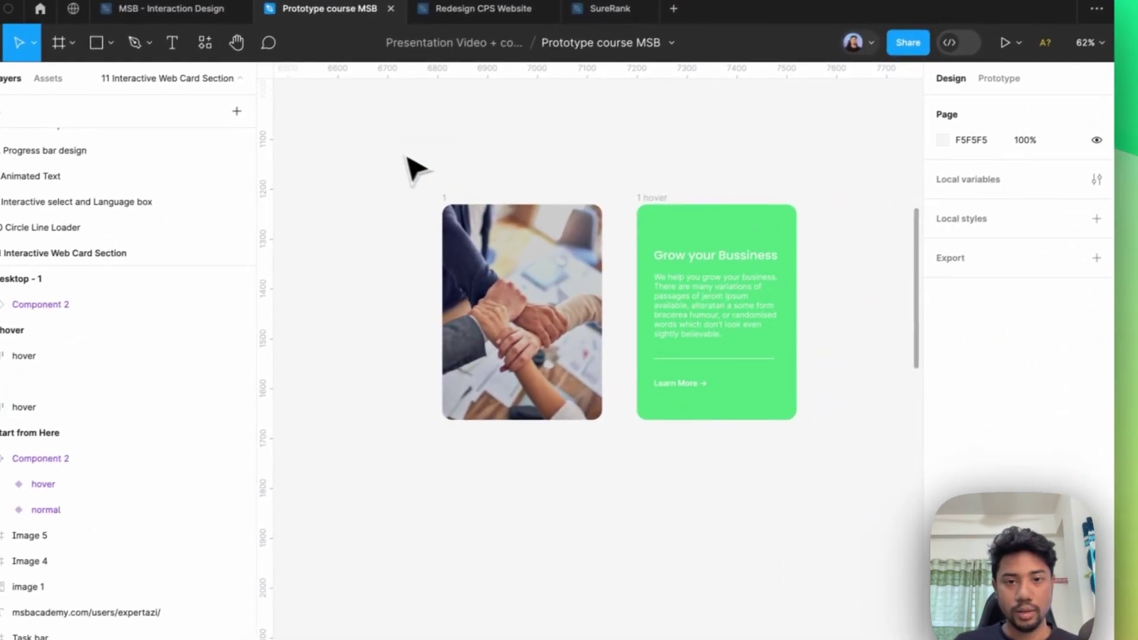
- Create a component set from the frames 1 and 1 hover
{"action": "left_click_drag", "start_coordinate": [405, 155], "coordinate": [827, 479]}
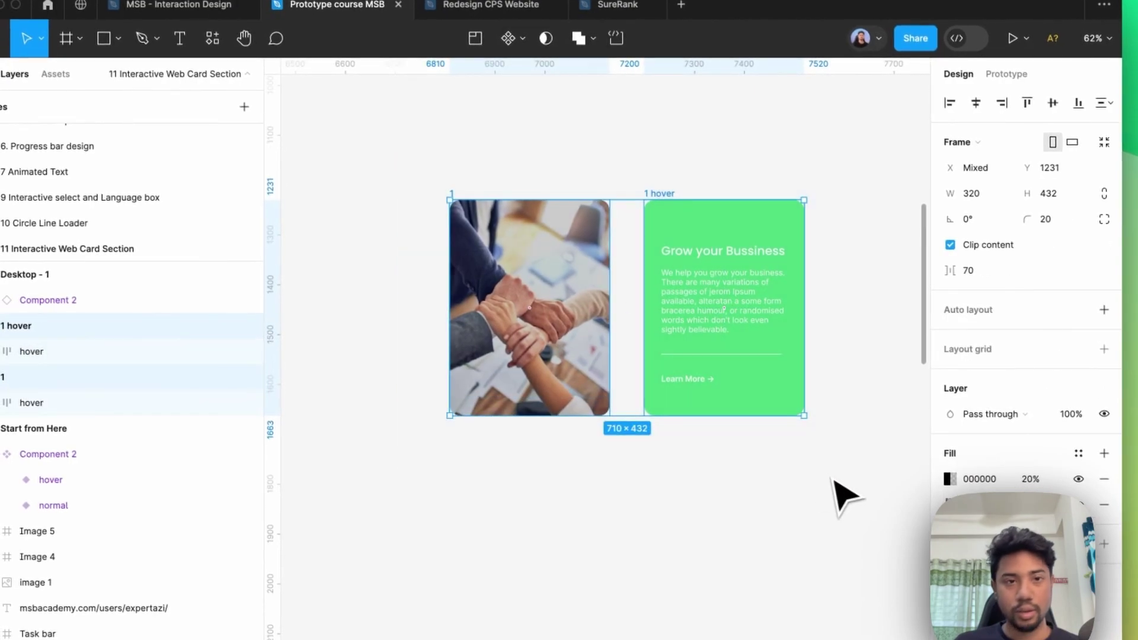
{"action": "left_click", "coordinate": [513, 54]}
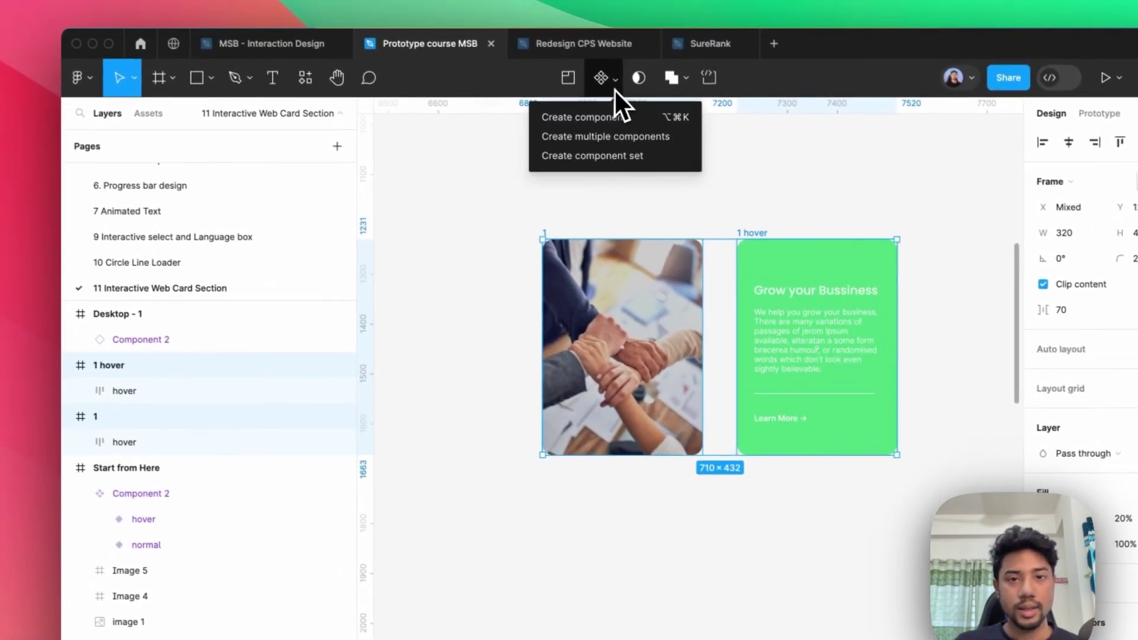
{"action": "left_click", "coordinate": [614, 155]}
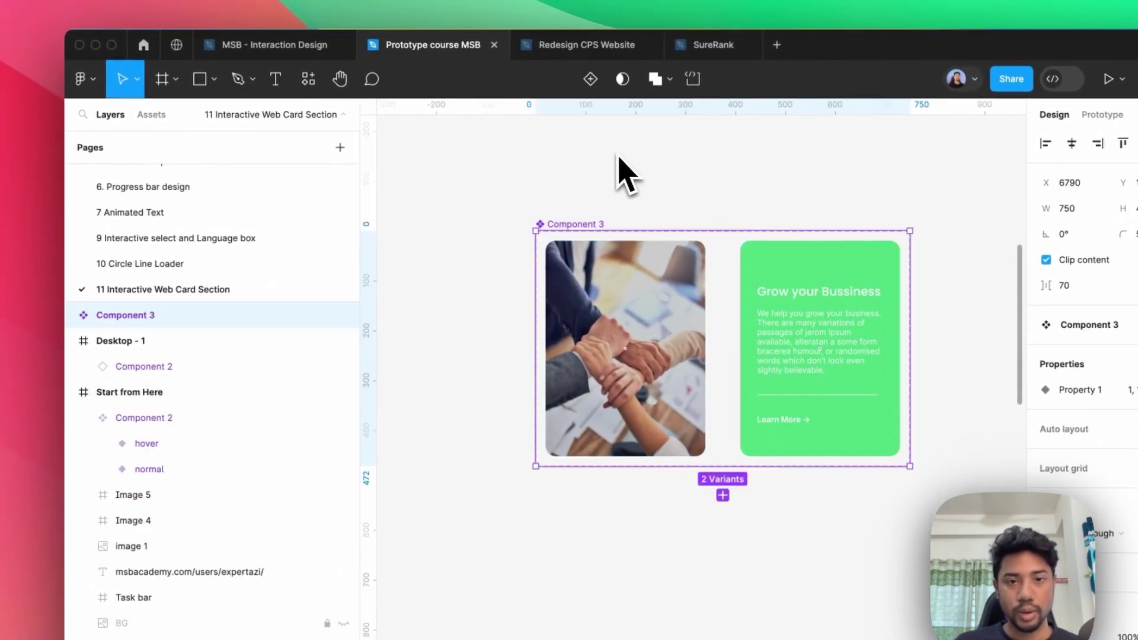
{"action": "scroll", "coordinate": [551, 303], "scroll_direction": "down", "scroll_amount": 3}
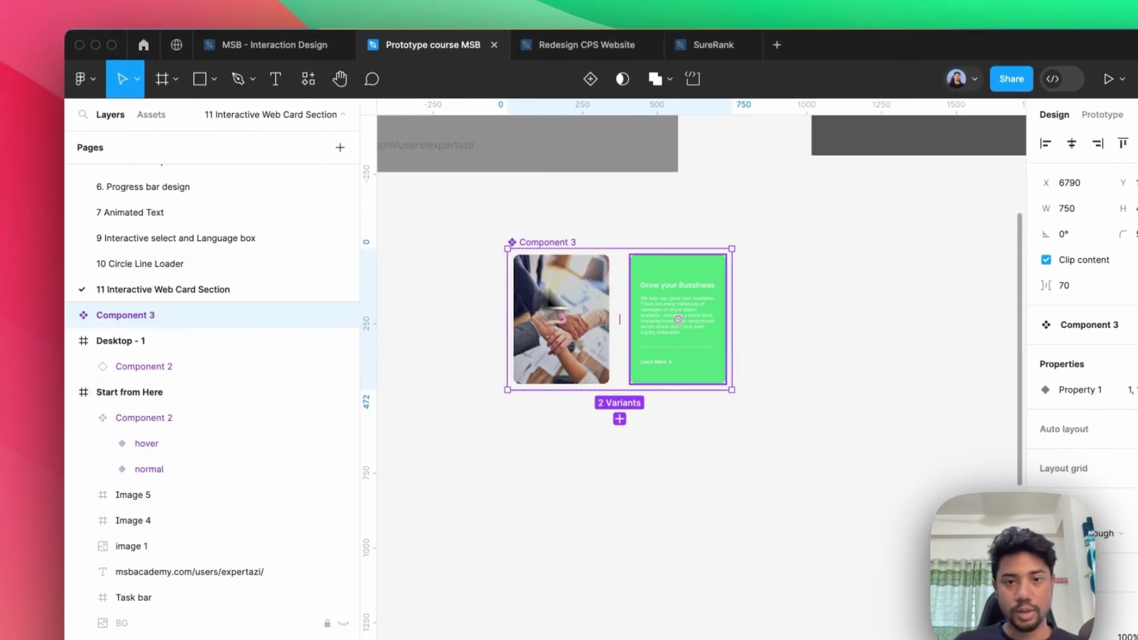
- Add a While hovering interaction from variant 1 that changes to 1 hover with Smart animate and Ease out
{"action": "left_click", "coordinate": [1102, 115]}
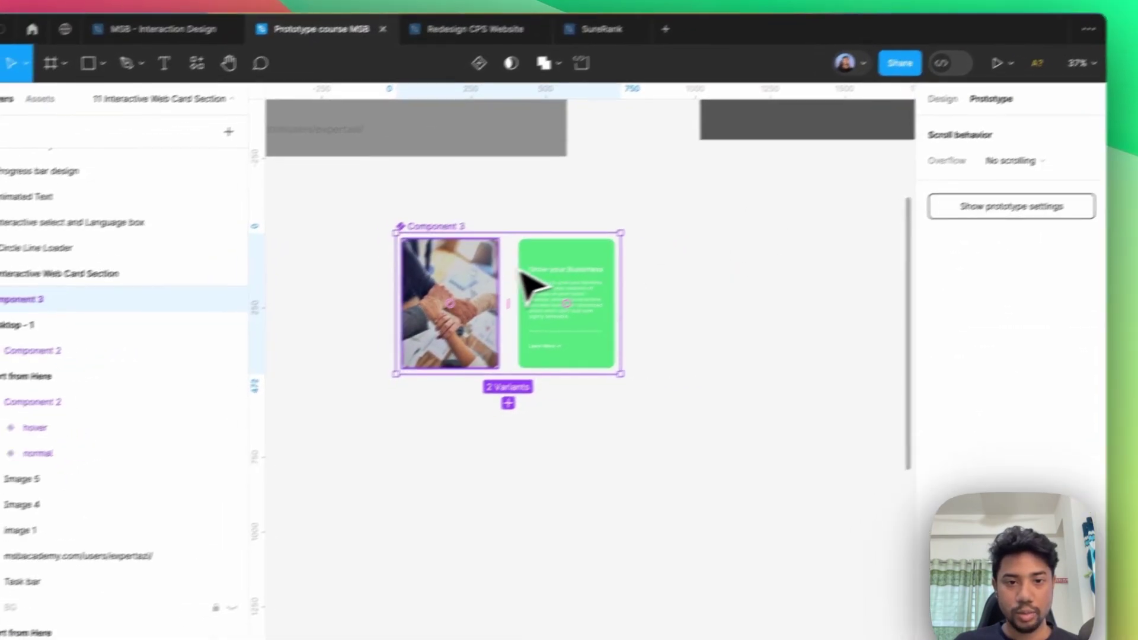
{"action": "left_click", "coordinate": [456, 302]}
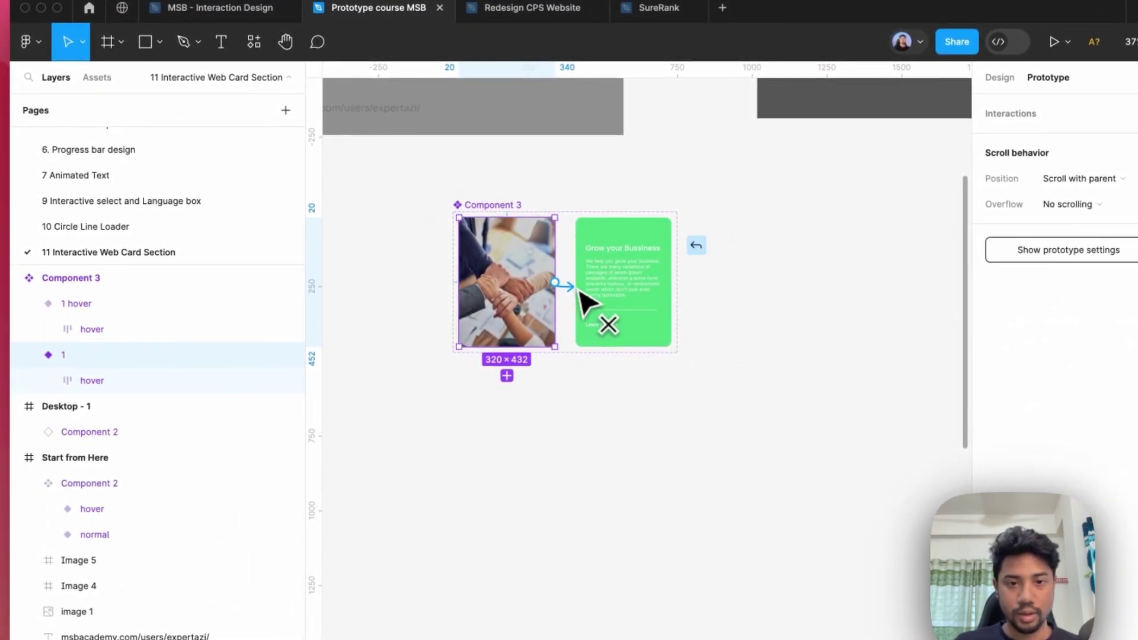
{"action": "left_click_drag", "start_coordinate": [579, 291], "coordinate": [590, 297]}
{"action": "left_click", "coordinate": [534, 326]}
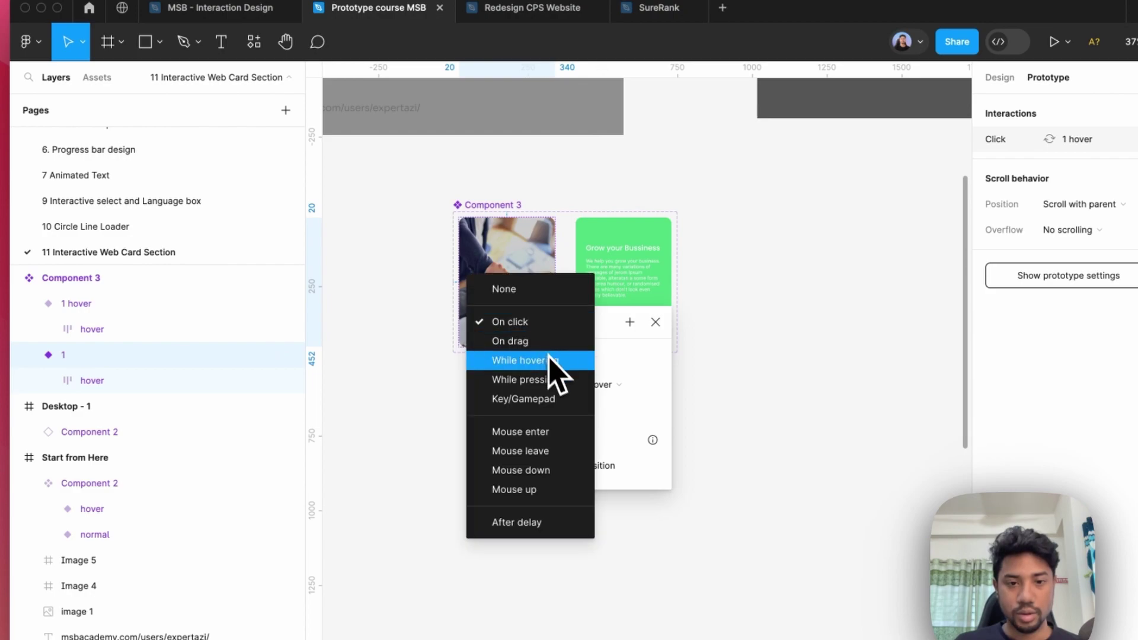
{"action": "left_click", "coordinate": [550, 364]}
{"action": "left_click", "coordinate": [529, 410]}
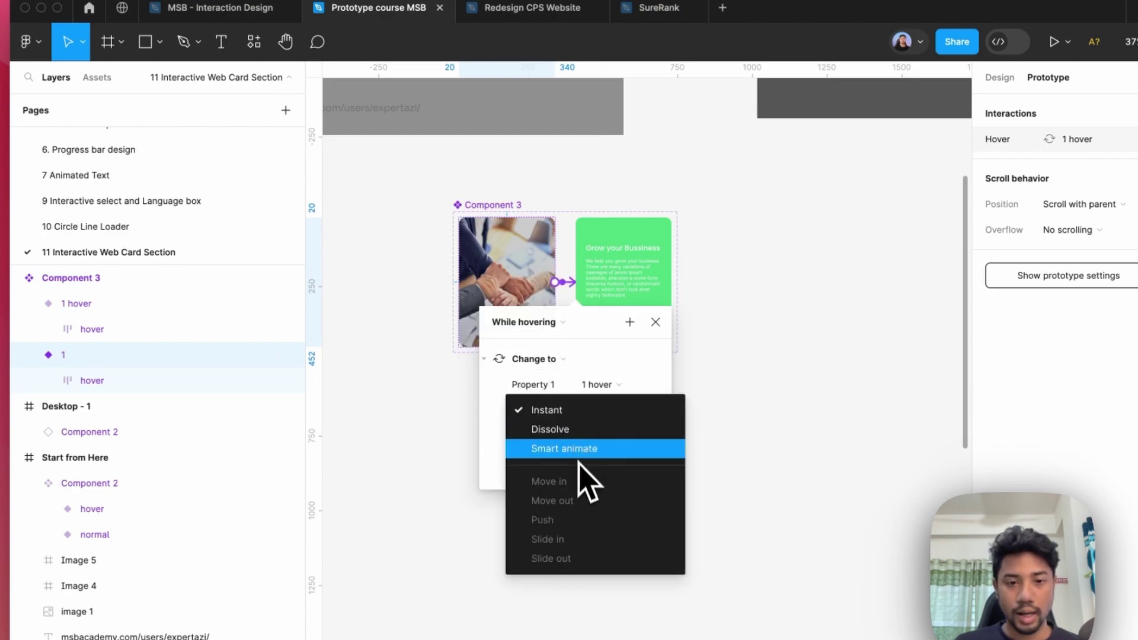
{"action": "left_click", "coordinate": [589, 450]}
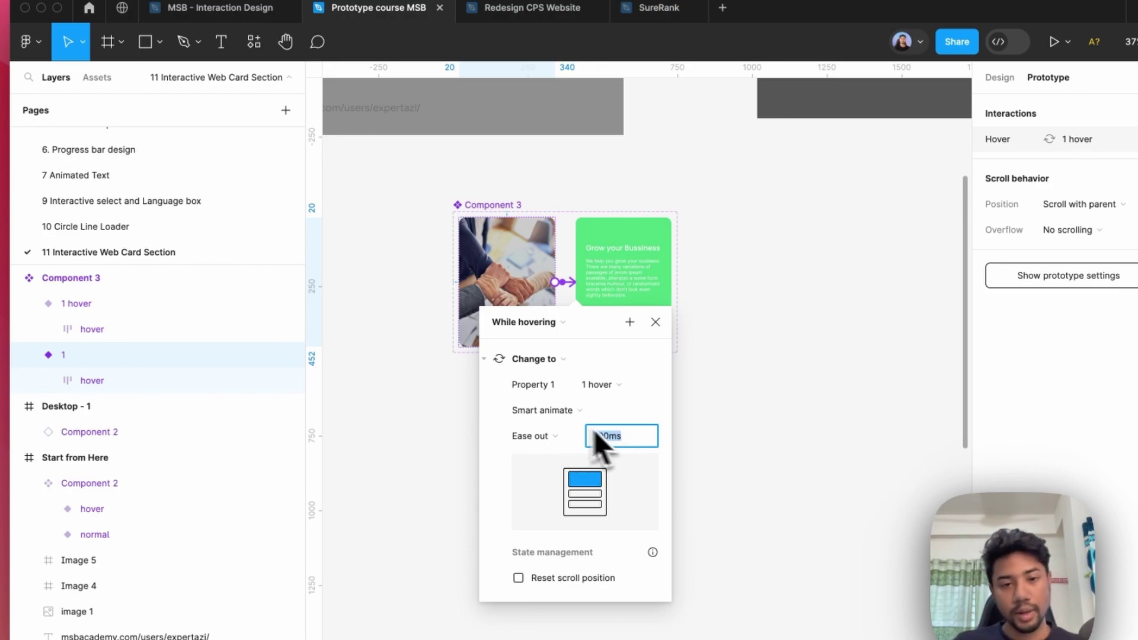
{"action": "left_click", "coordinate": [655, 322]}
{"action": "key", "text": "Escape"}
- Replace the product card in the Desktop - 1 frame with an instance of Component 3 placed near the middle
{"action": "scroll", "coordinate": [622, 224], "scroll_direction": "down", "scroll_amount": 5}
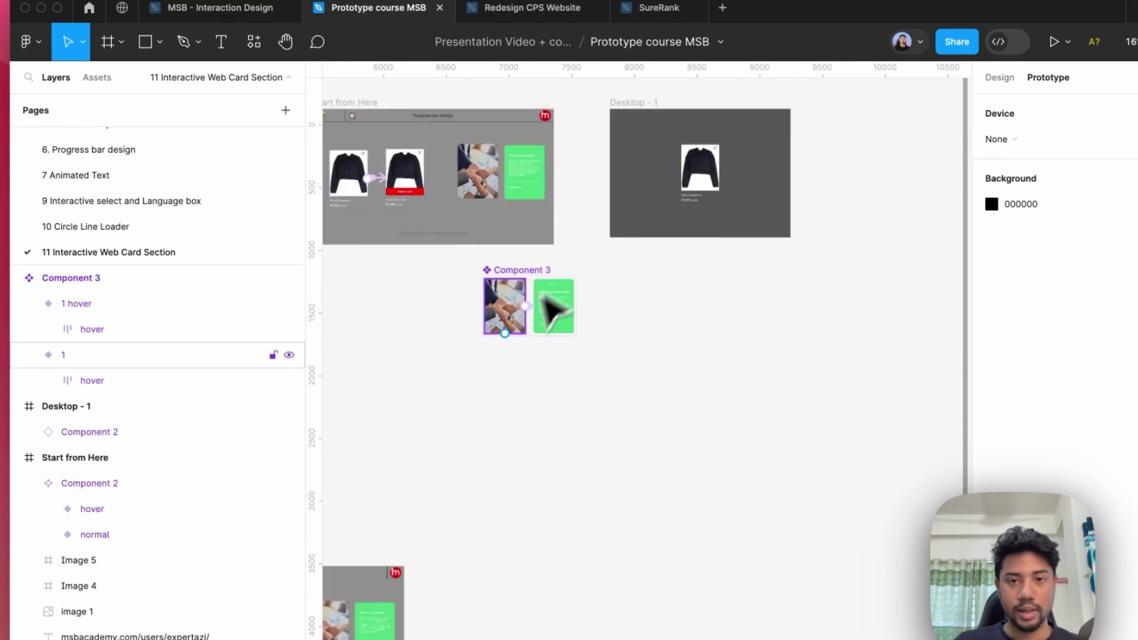
{"action": "left_click", "coordinate": [678, 195]}
{"action": "key", "text": "Delete"}
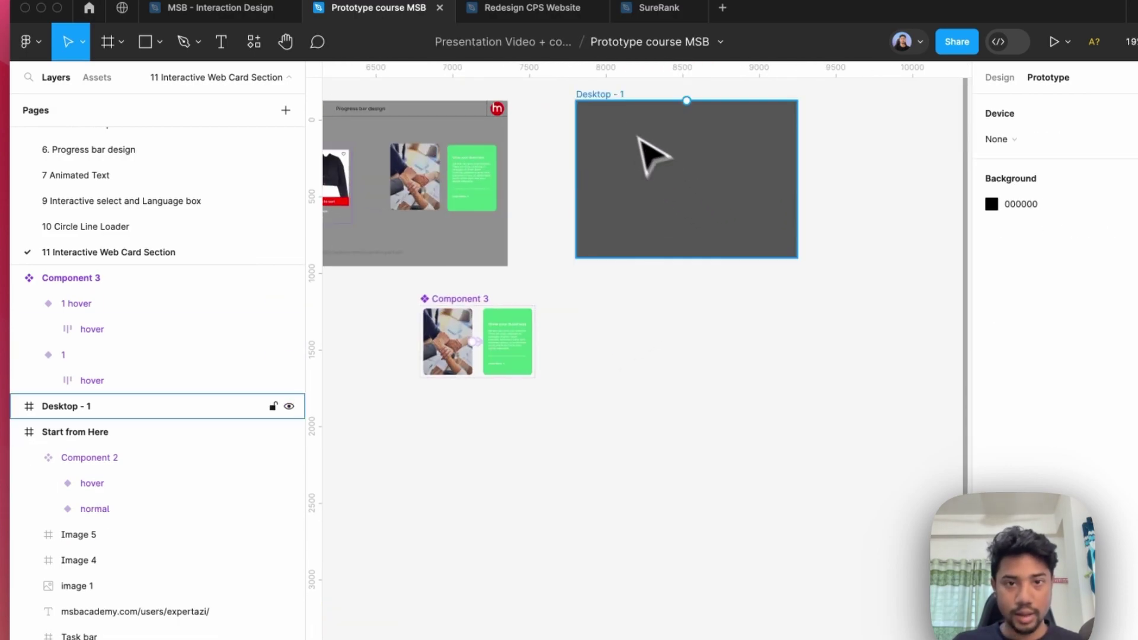
{"action": "left_click", "coordinate": [251, 49]}
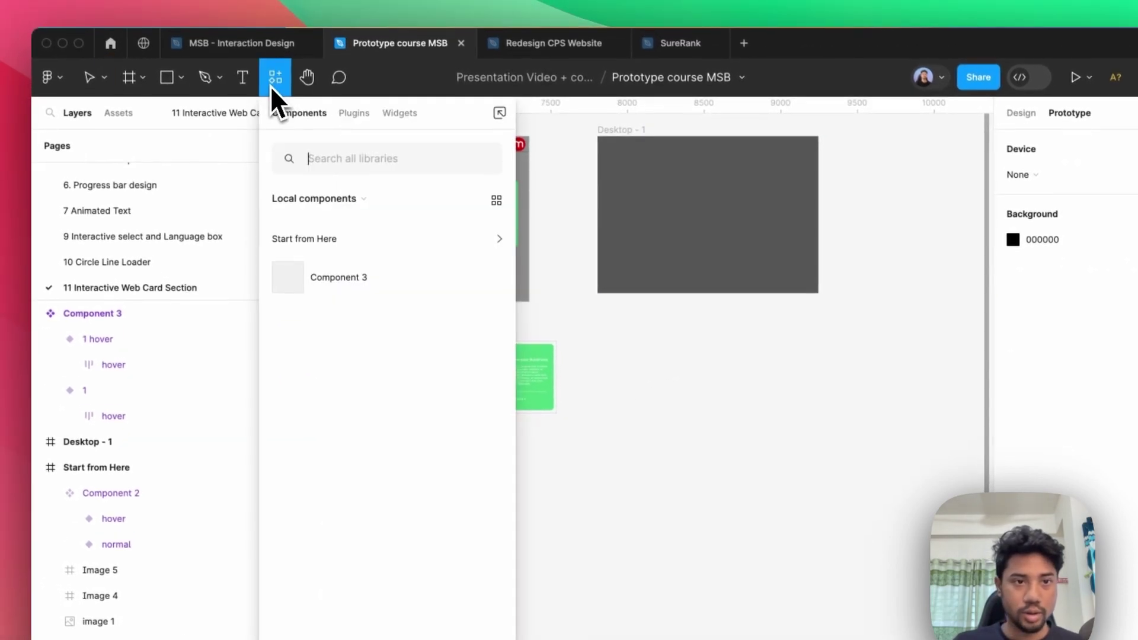
{"action": "left_click_drag", "start_coordinate": [303, 280], "coordinate": [708, 224]}
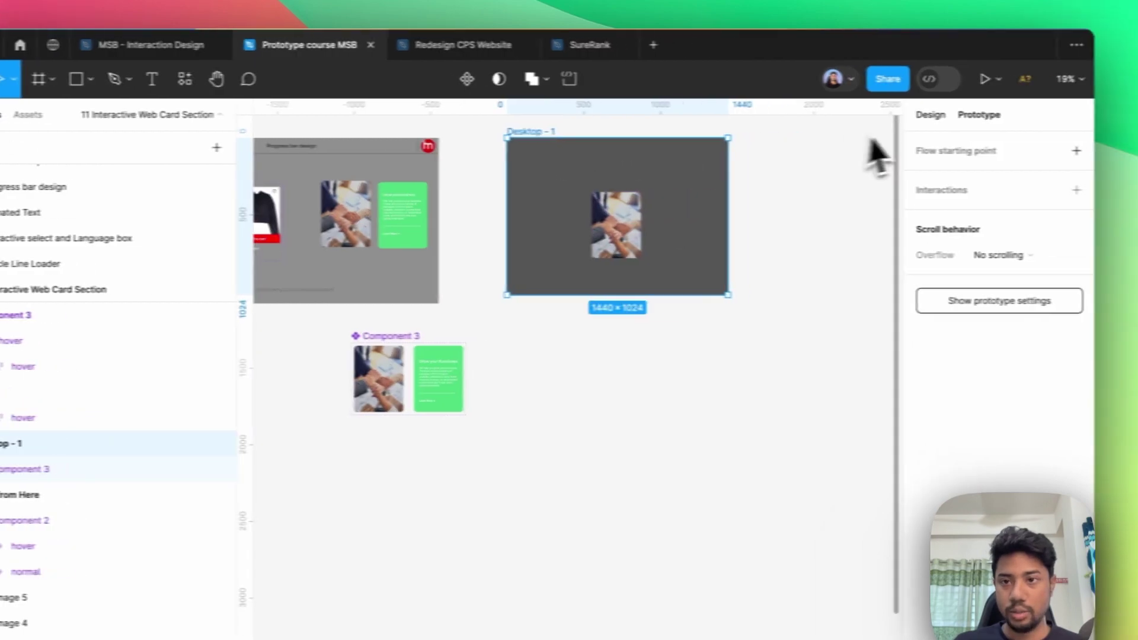
- Play the Desktop - 1 prototype to test the image card's hover interaction, and return to the design file
{"action": "left_click", "coordinate": [1076, 79]}
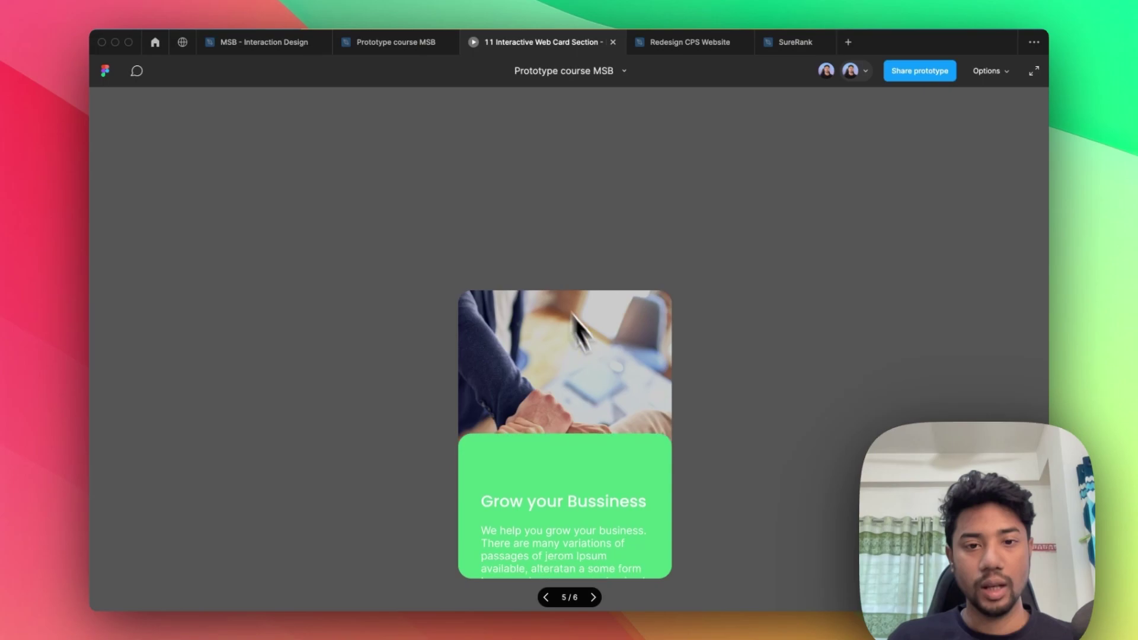
{"action": "mouse_move", "coordinate": [596, 288]}
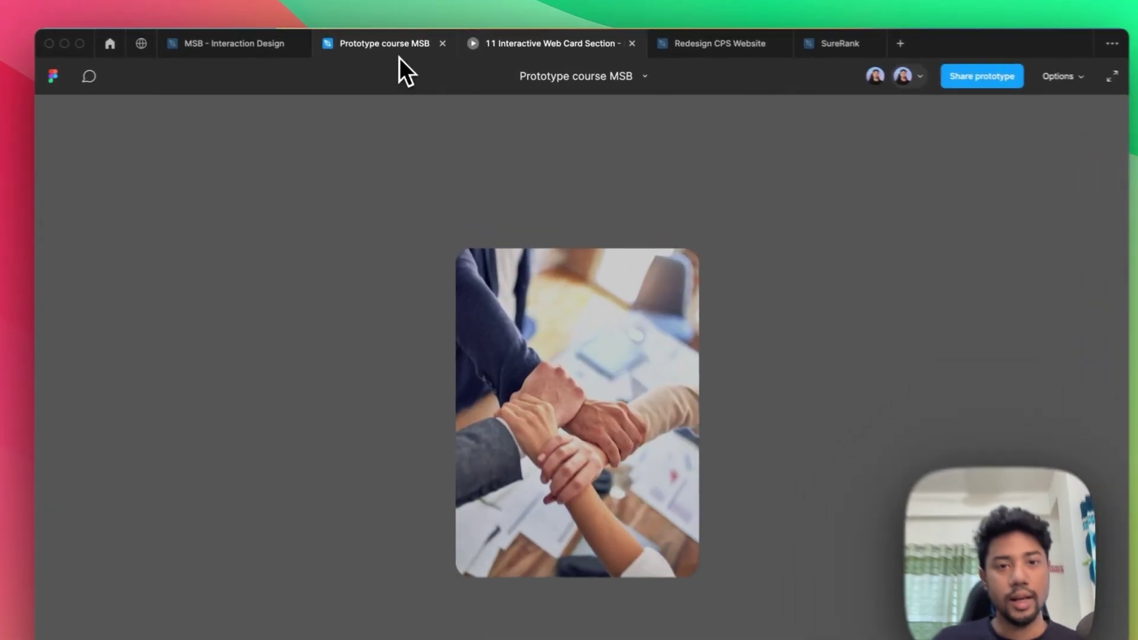
{"action": "left_click", "coordinate": [396, 44]}
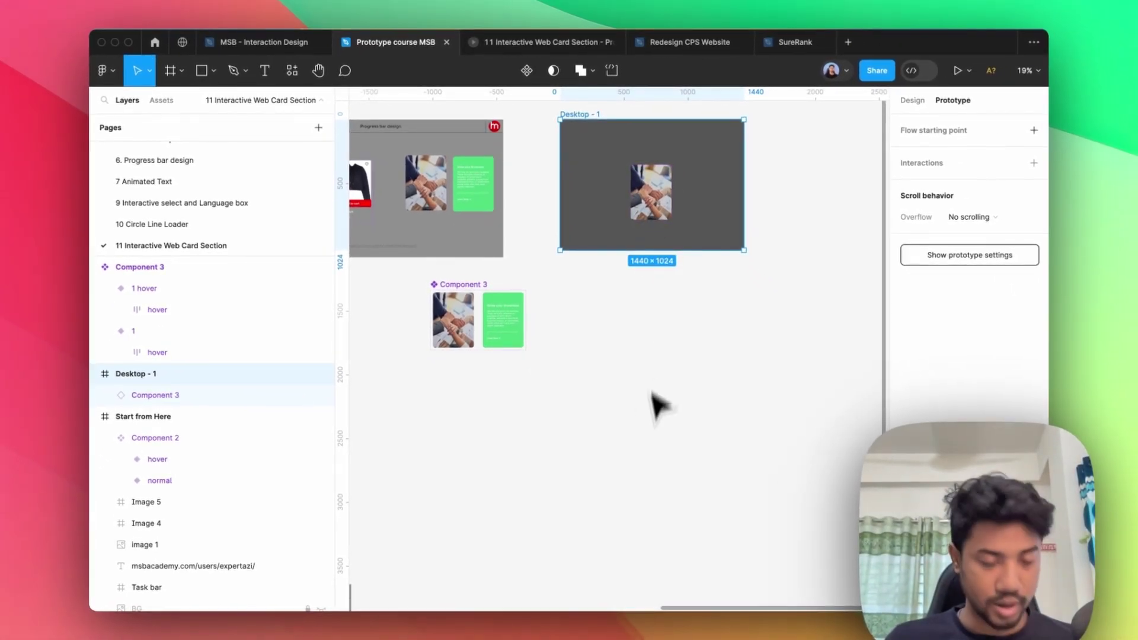
- Copy the handshake variant 1 below Component 3 at about X 7277, Y 1975, and detach the copied instance
{"action": "scroll", "coordinate": [540, 438], "scroll_direction": "up", "scroll_amount": 3}
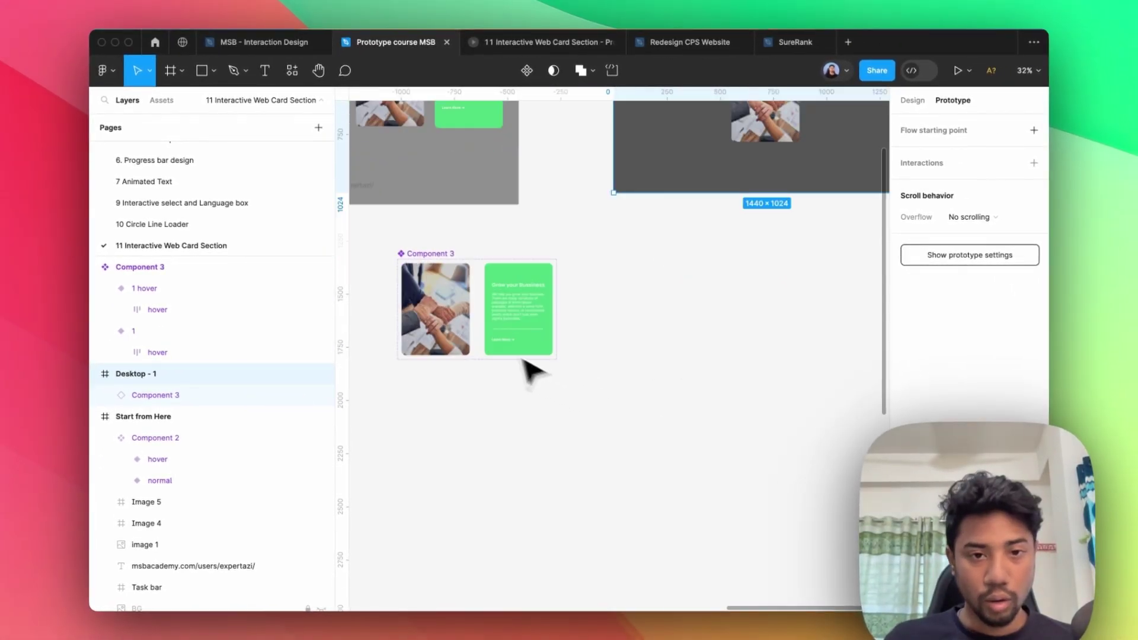
{"action": "scroll", "coordinate": [521, 343], "scroll_direction": "up", "scroll_amount": 2}
{"action": "scroll", "coordinate": [515, 330], "scroll_direction": "down", "scroll_amount": 3}
{"action": "left_click", "coordinate": [427, 317]}
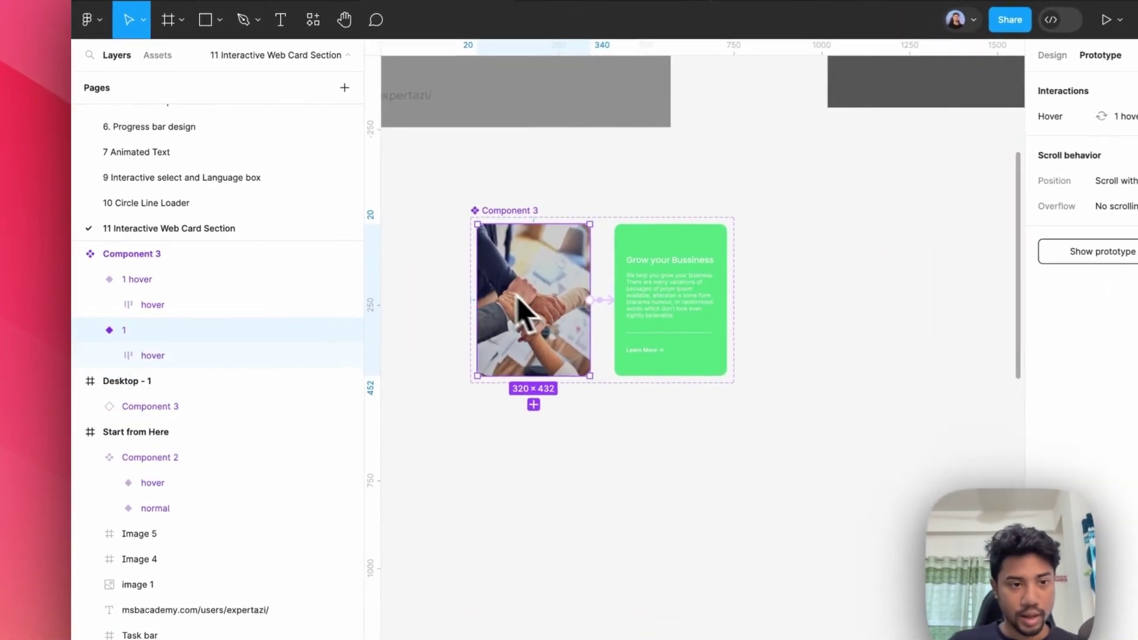
{"action": "scroll", "coordinate": [521, 314], "scroll_direction": "up", "scroll_amount": 3}
{"action": "scroll", "coordinate": [471, 257], "scroll_direction": "down", "scroll_amount": 3}
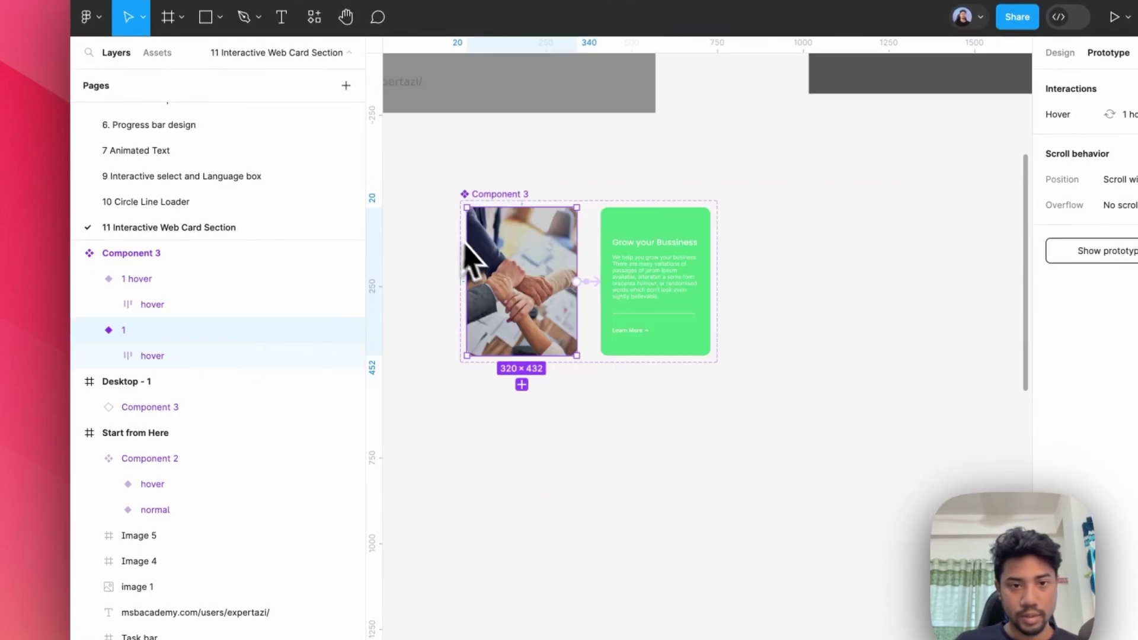
{"action": "scroll", "coordinate": [555, 279], "scroll_direction": "down", "scroll_amount": 3}
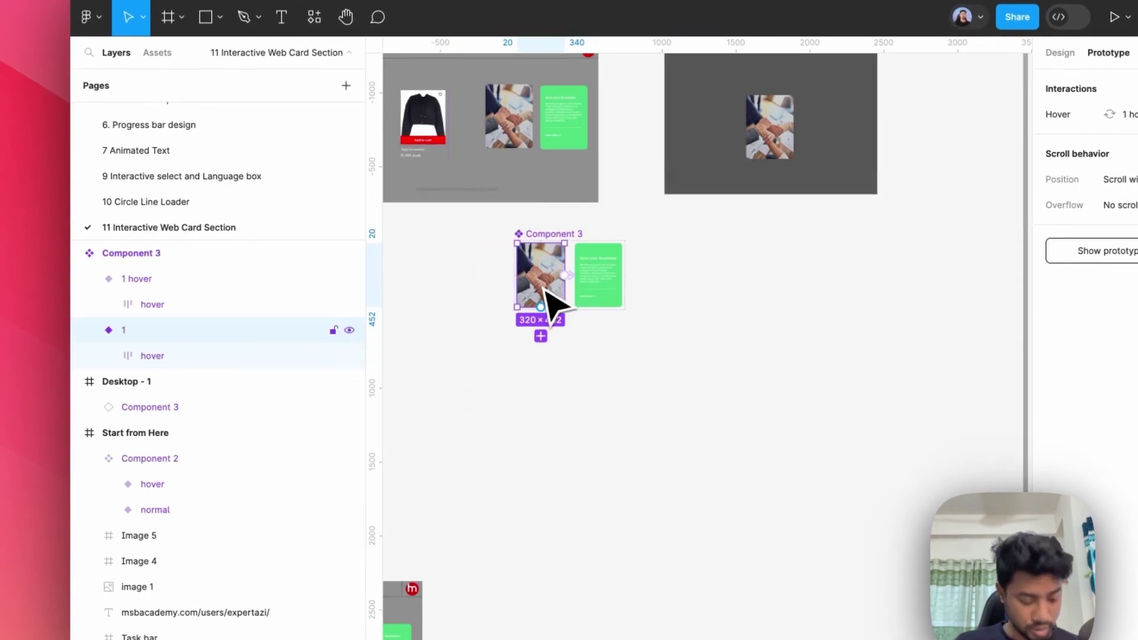
{"action": "left_click_drag", "start_coordinate": [554, 299], "coordinate": [631, 409]}
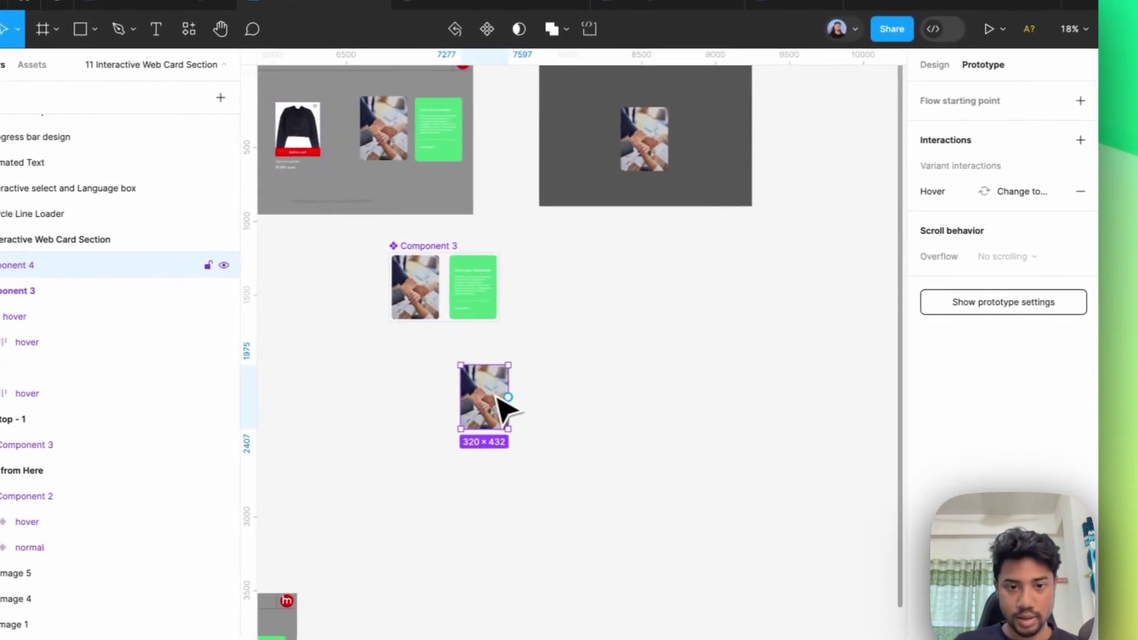
{"action": "right_click", "coordinate": [620, 390]}
{"action": "left_click", "coordinate": [532, 451]}
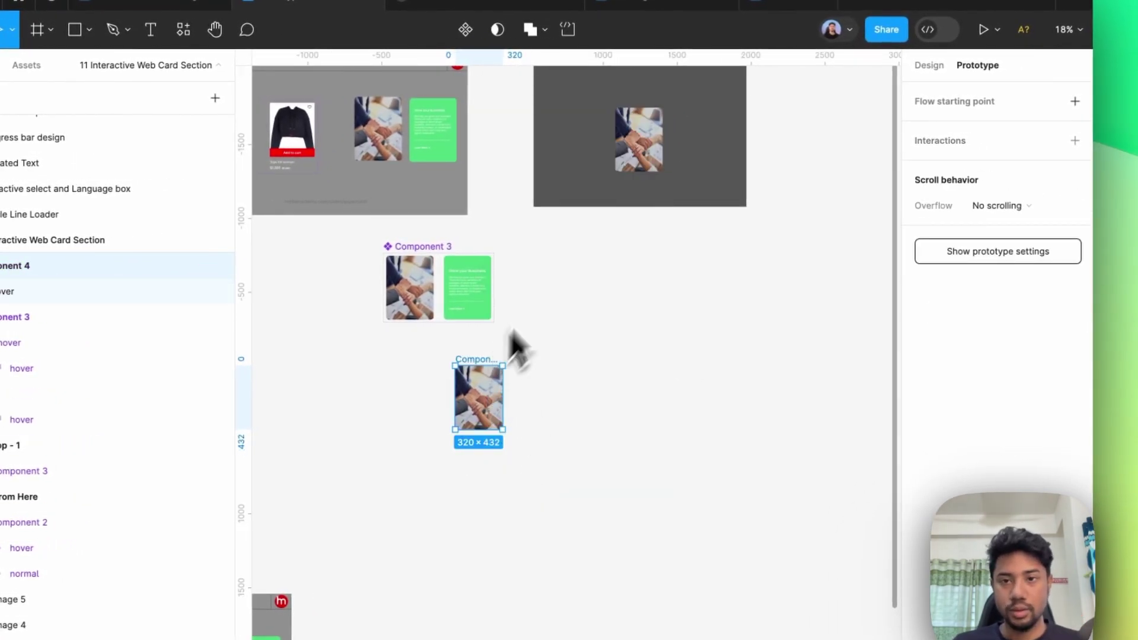
- Align the green card to the vertical center of the detached Component 4 frame, at Y 0
{"action": "left_click", "coordinate": [928, 66]}
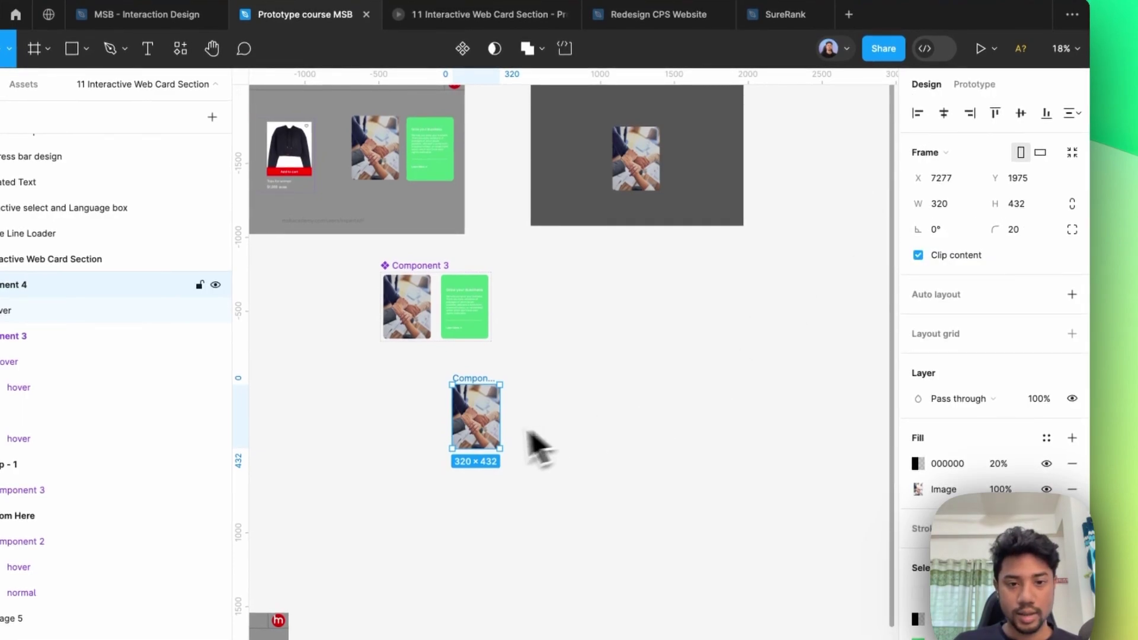
{"action": "scroll", "coordinate": [477, 427], "scroll_direction": "up", "scroll_amount": 5}
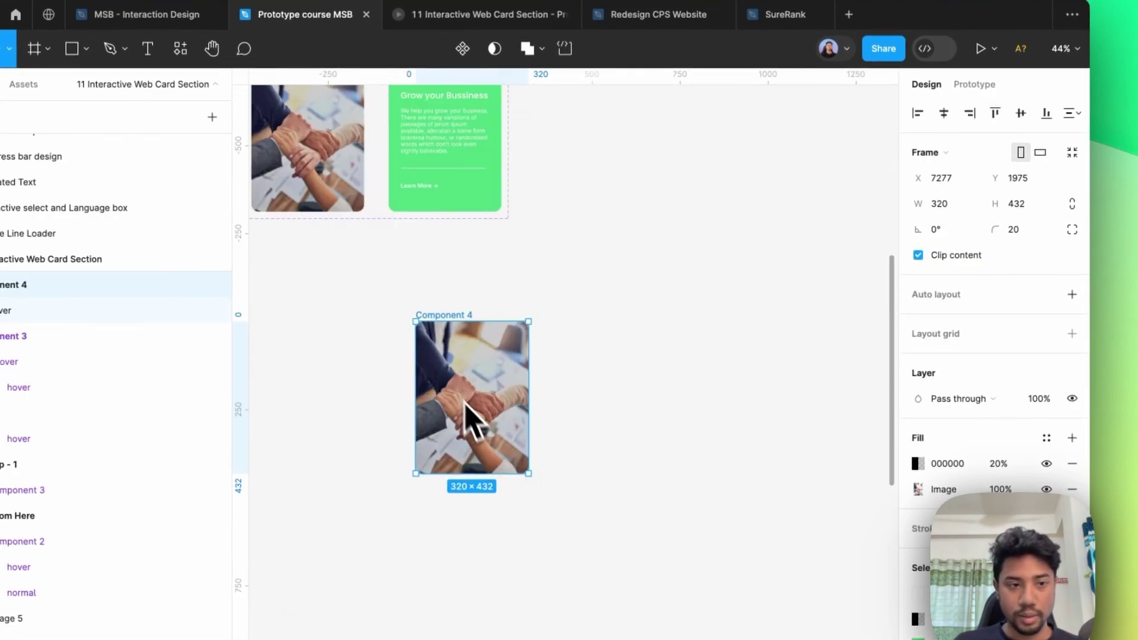
{"action": "key", "text": "shift+a"}
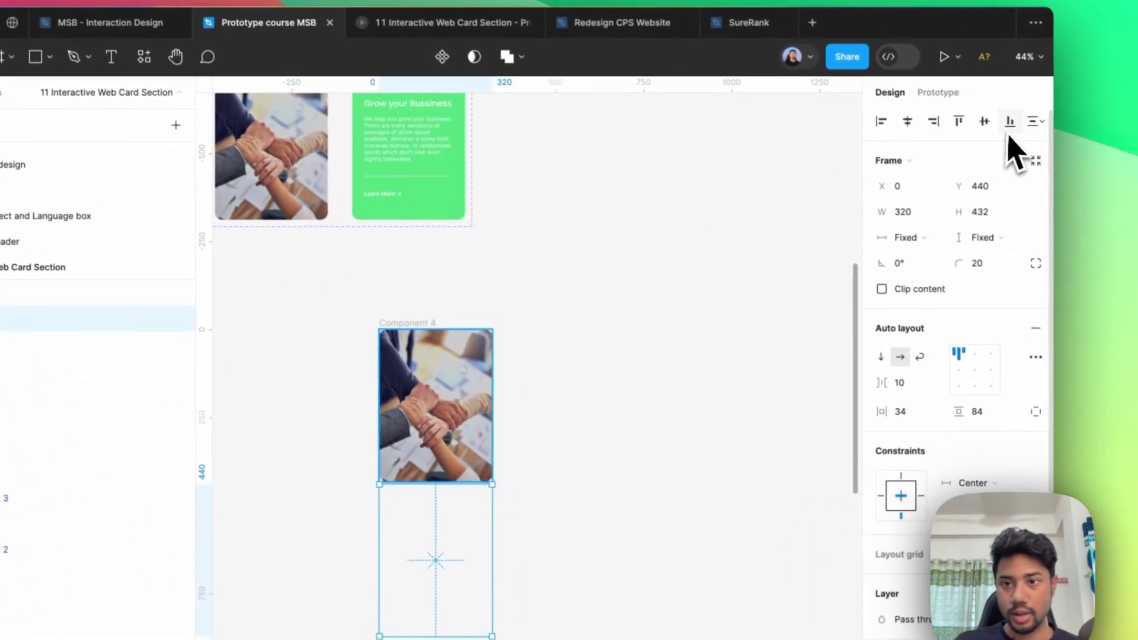
{"action": "key", "text": "ctrl+z"}
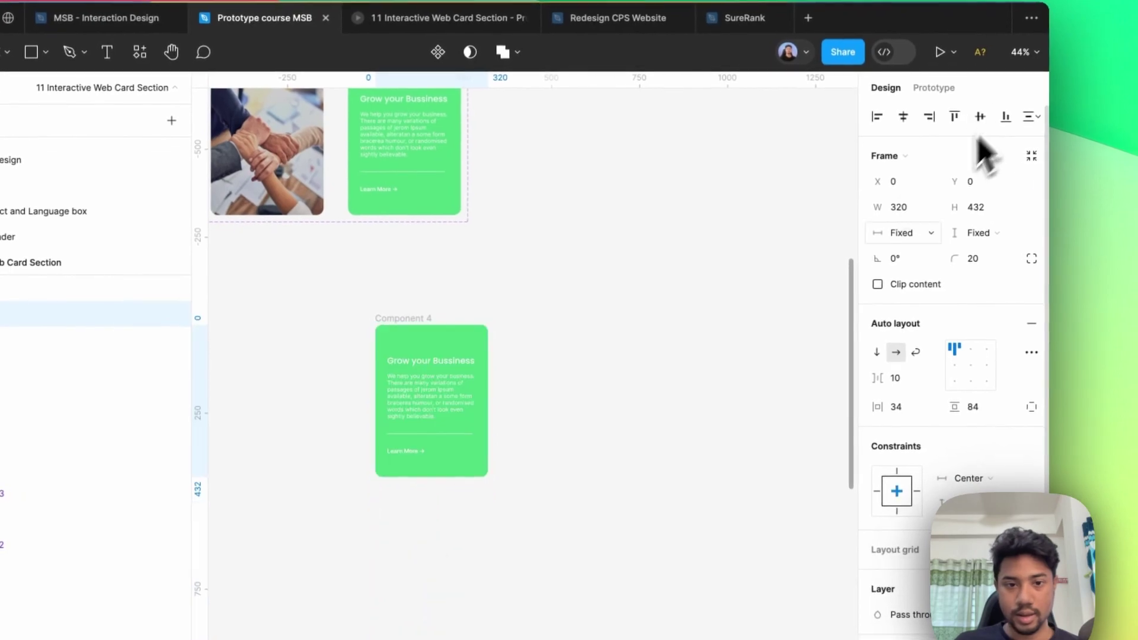
- Duplicate the Component 4 frame beside the original at X 7619, Y 1975, and center the copy's green hover panel at X 0
{"action": "scroll", "coordinate": [579, 394], "scroll_direction": "up", "scroll_amount": 3}
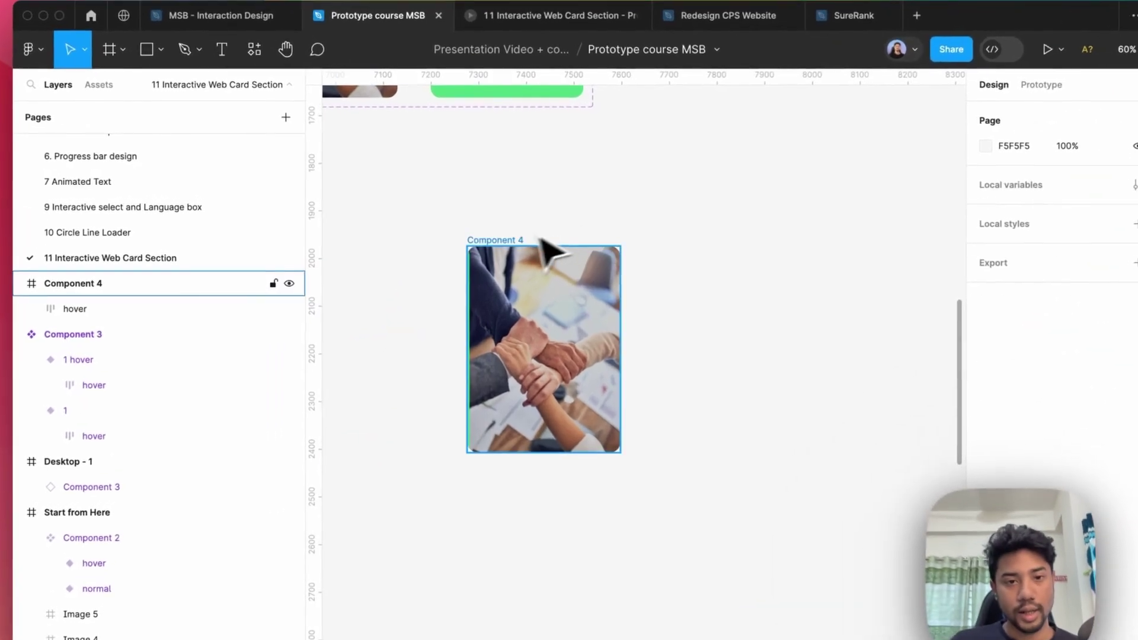
{"action": "left_click", "coordinate": [502, 233]}
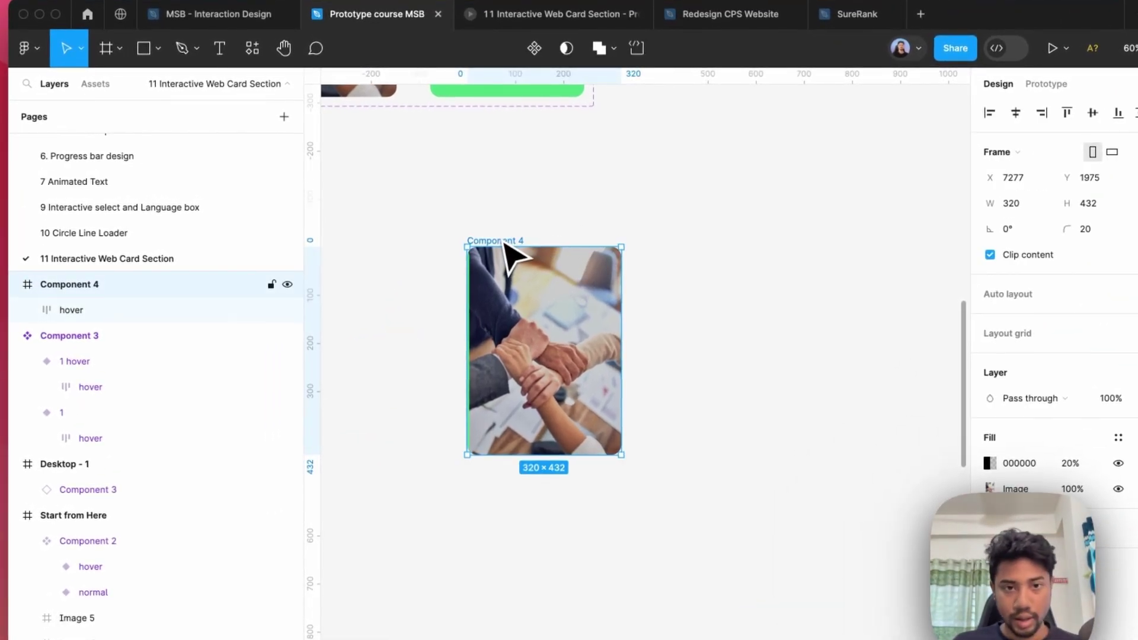
{"action": "left_click_drag", "start_coordinate": [504, 243], "coordinate": [668, 243]}
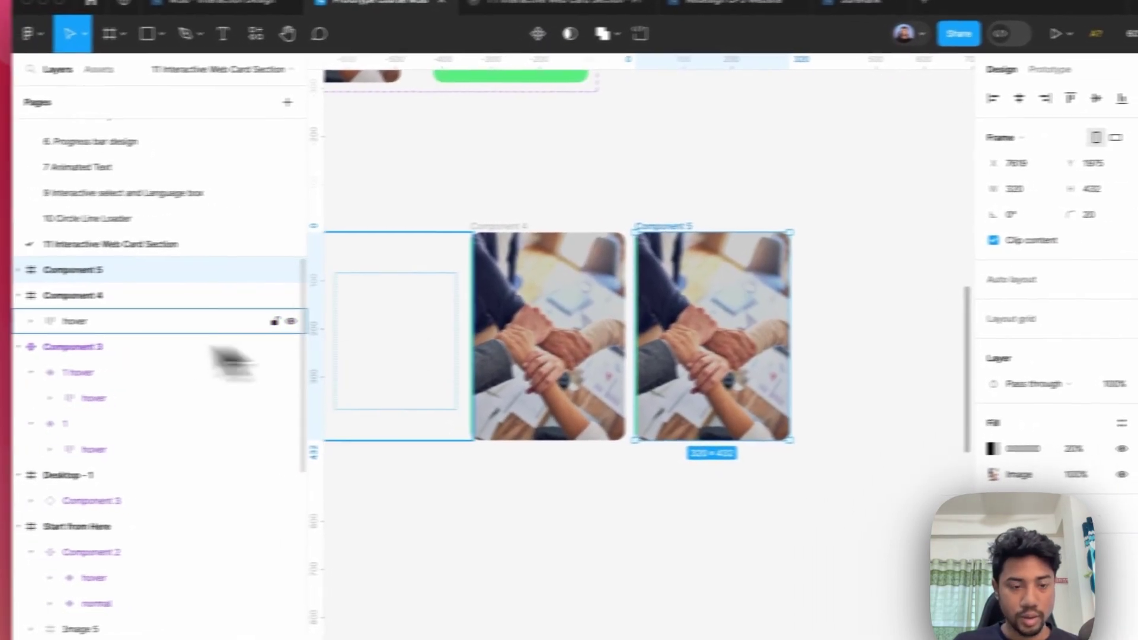
{"action": "left_click", "coordinate": [122, 323]}
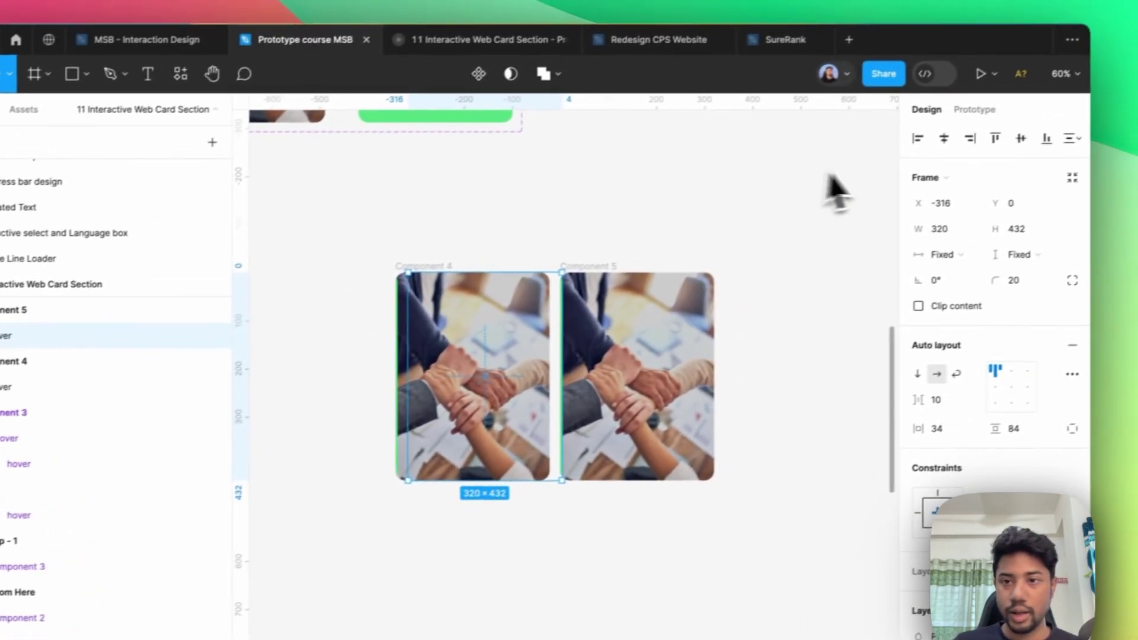
{"action": "left_click", "coordinate": [1079, 102]}
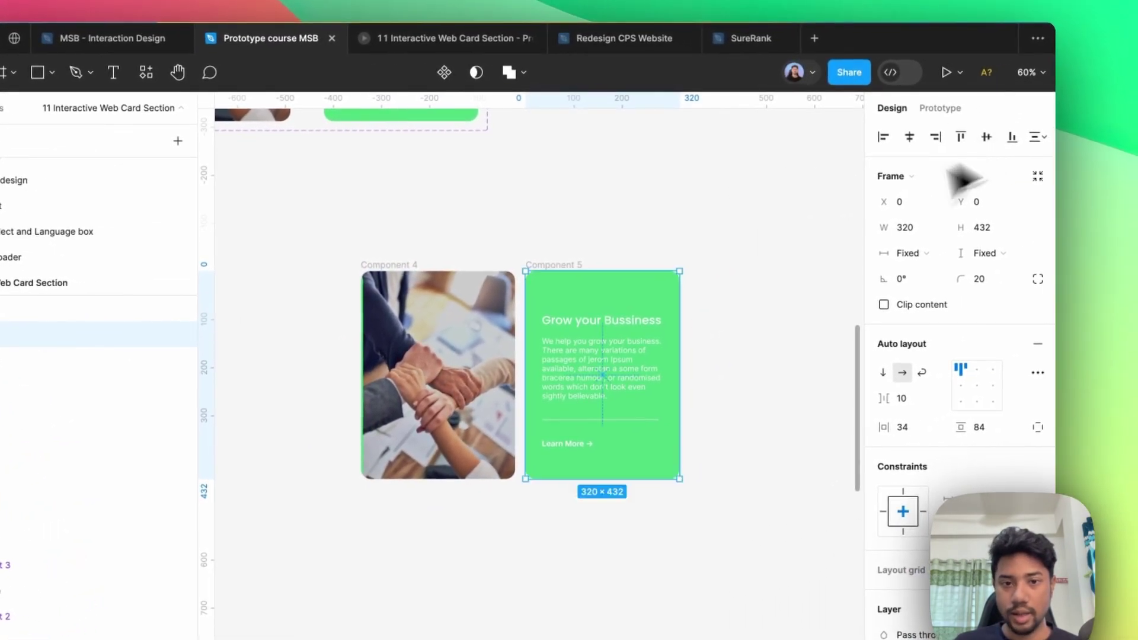
- Combine the Component 4 and Component 5 frames into one component set
{"action": "left_click", "coordinate": [426, 265]}
{"action": "left_click_drag", "start_coordinate": [311, 212], "coordinate": [735, 544]}
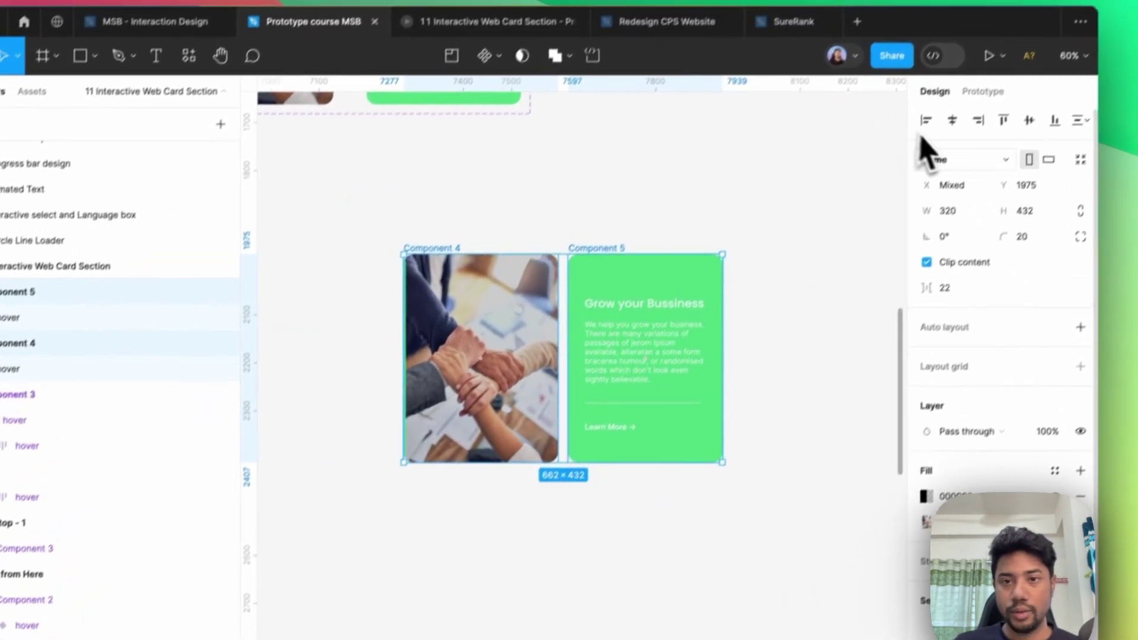
{"action": "left_click", "coordinate": [527, 20]}
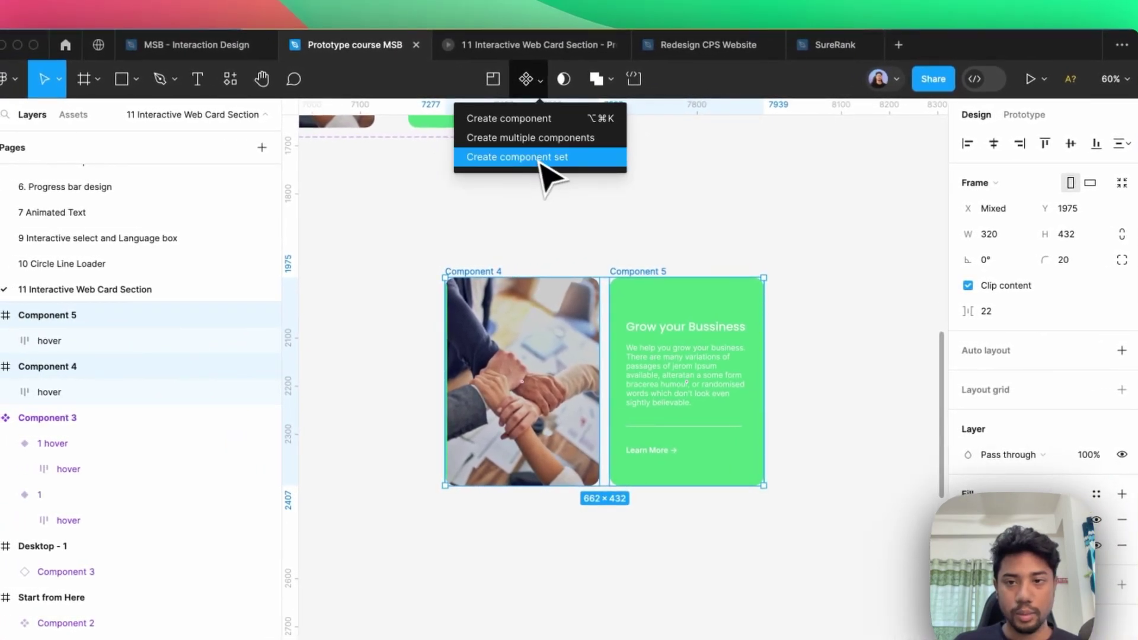
{"action": "left_click", "coordinate": [517, 157]}
- Add a While hovering interaction from the Component 4 variant to the Component 5 variant
{"action": "left_click", "coordinate": [563, 348]}
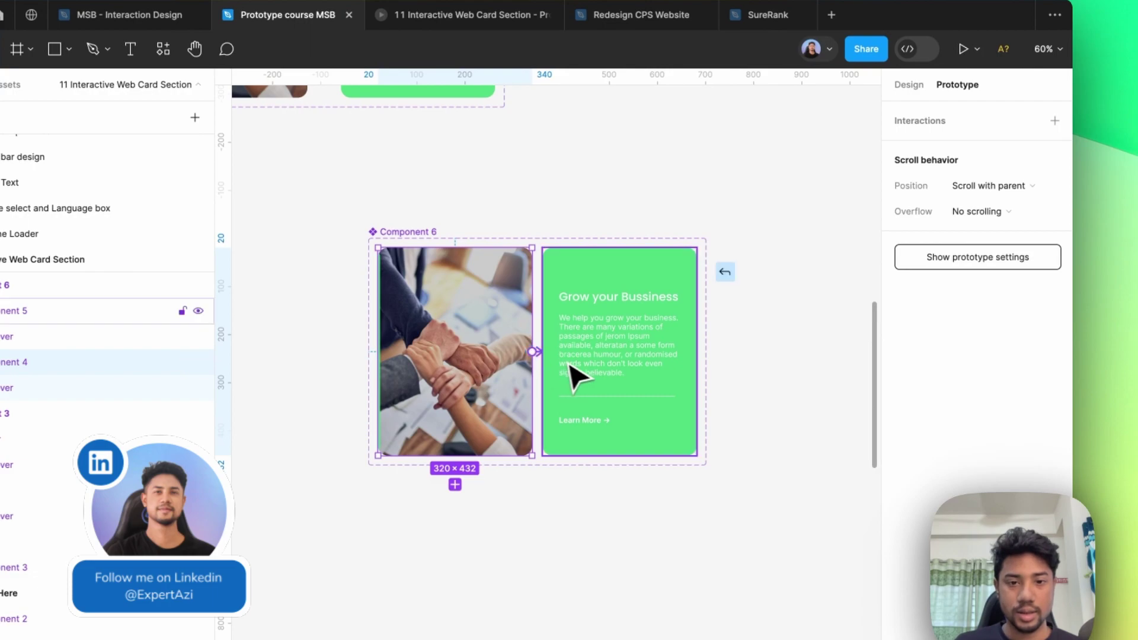
{"action": "left_click_drag", "start_coordinate": [573, 376], "coordinate": [573, 375]}
{"action": "left_click", "coordinate": [492, 392]}
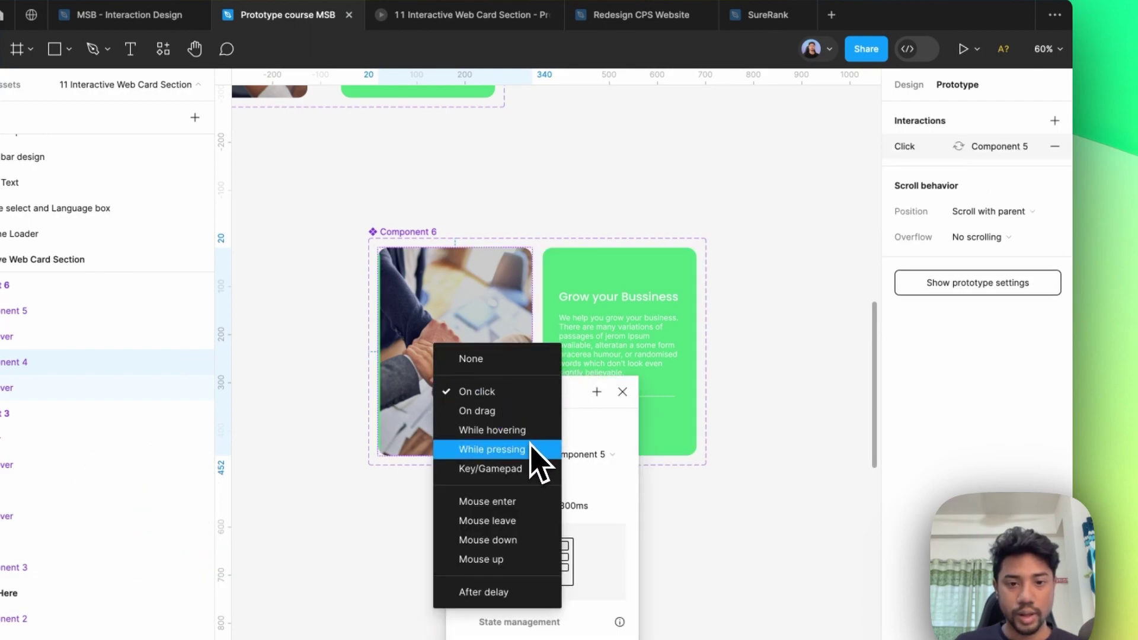
{"action": "left_click", "coordinate": [522, 431]}
{"action": "key", "text": "Escape"}
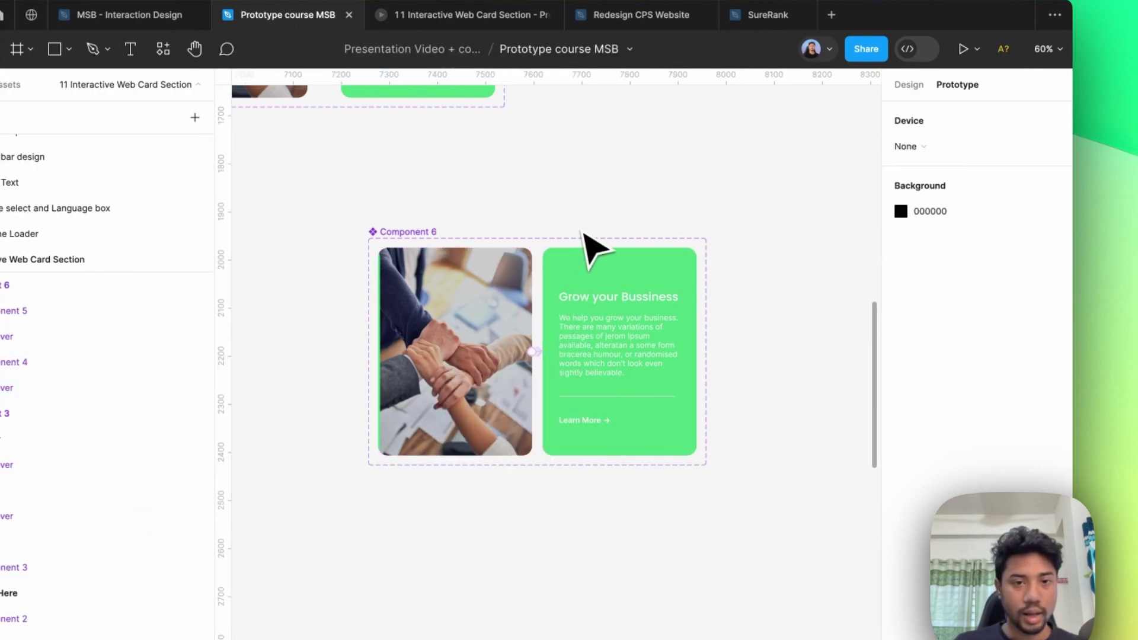
- Replace the Component 3 instance in the Desktop - 1 frame with an instance of Component 6
{"action": "scroll", "coordinate": [503, 287], "scroll_direction": "down", "scroll_amount": 5}
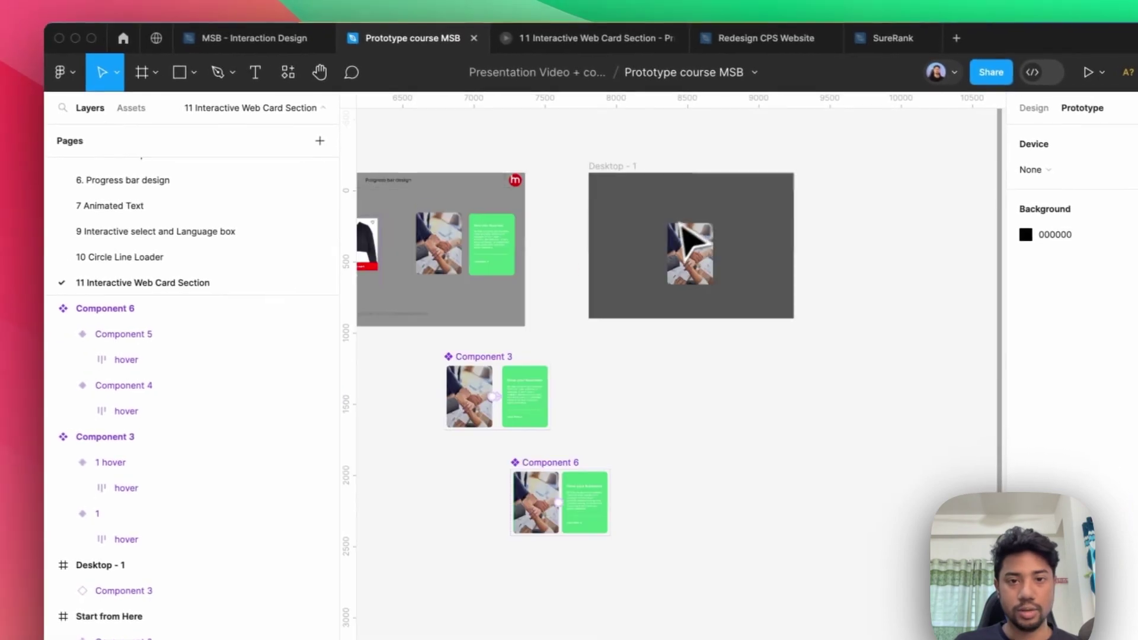
{"action": "left_click", "coordinate": [682, 229]}
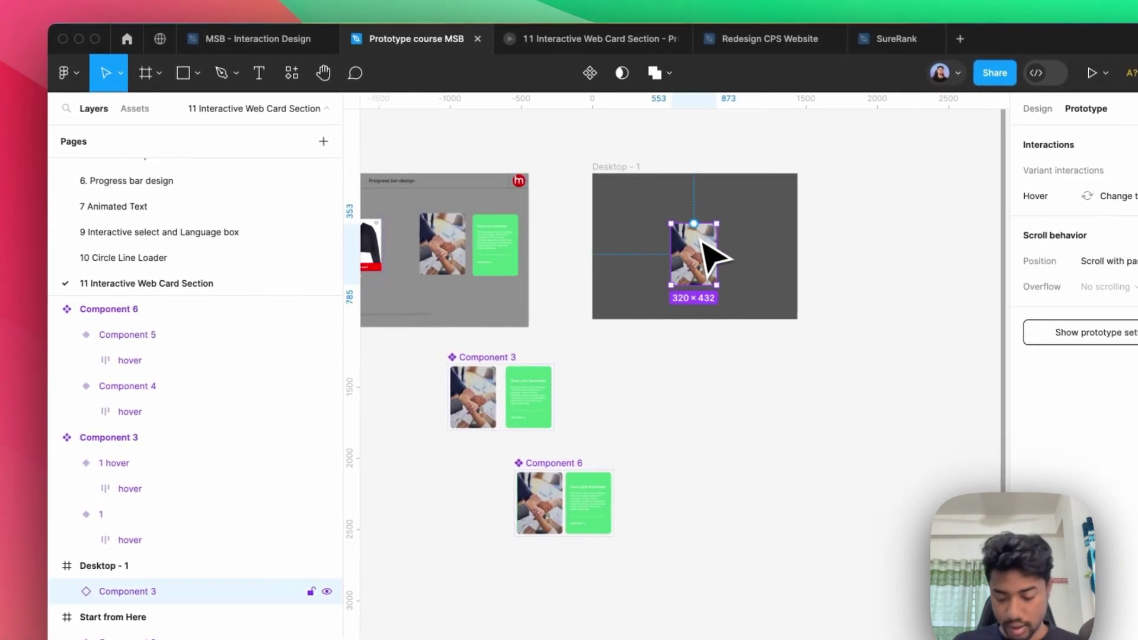
{"action": "key", "text": "Delete"}
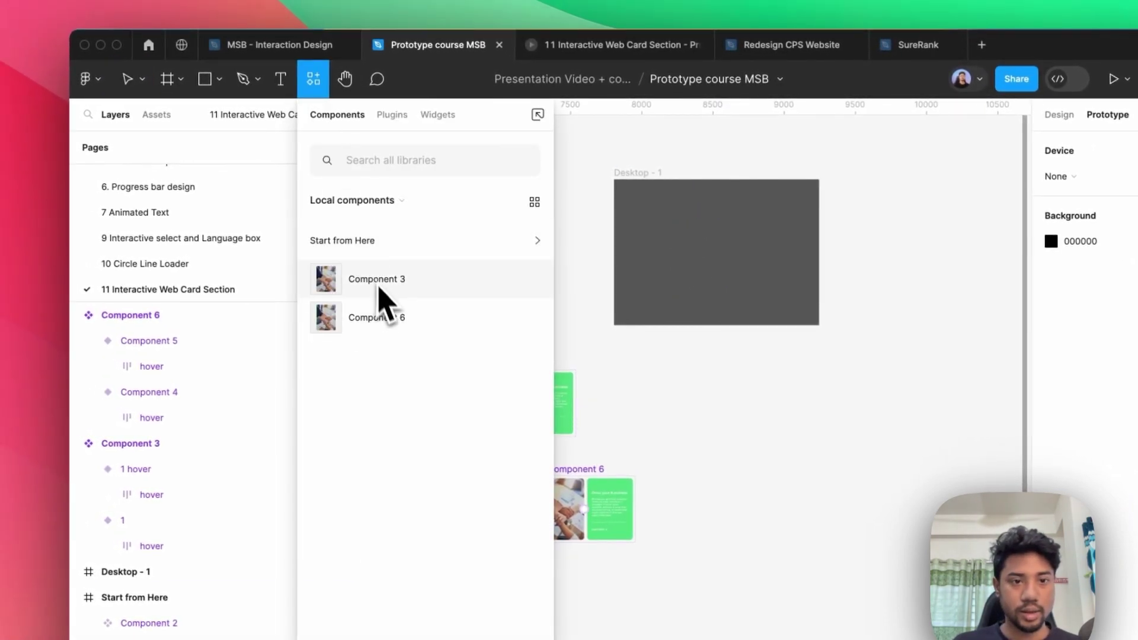
{"action": "left_click_drag", "start_coordinate": [326, 278], "coordinate": [735, 246]}
{"action": "key", "text": "Escape"}
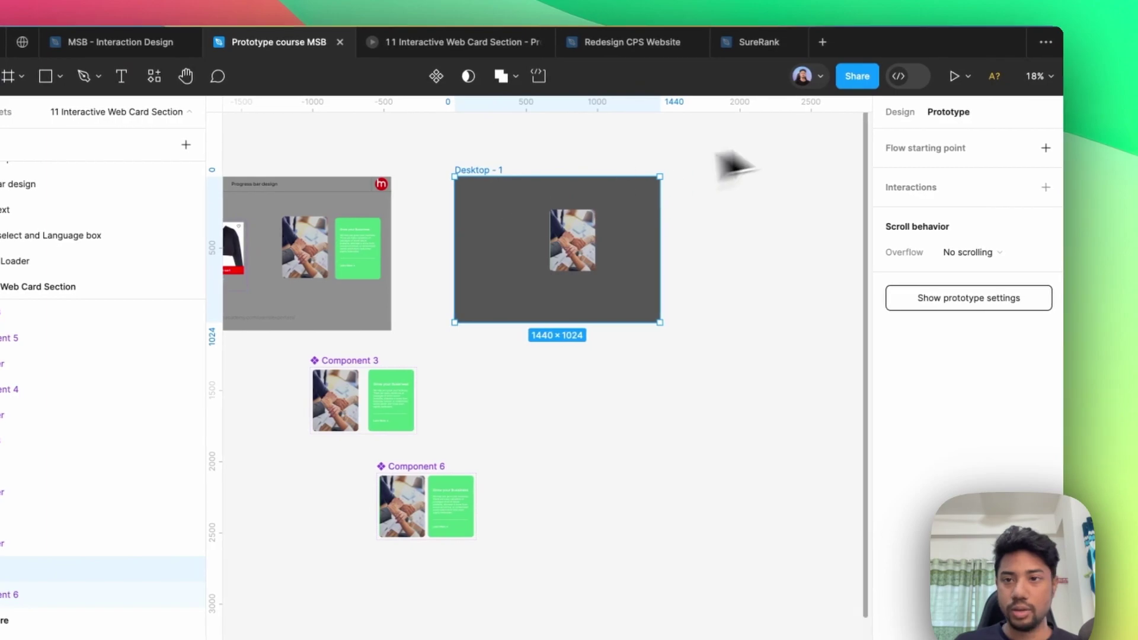
- Preview the Desktop - 1 prototype to test the new card's hover interaction, and close the preview
{"action": "left_click", "coordinate": [967, 77]}
{"action": "left_click", "coordinate": [960, 142]}
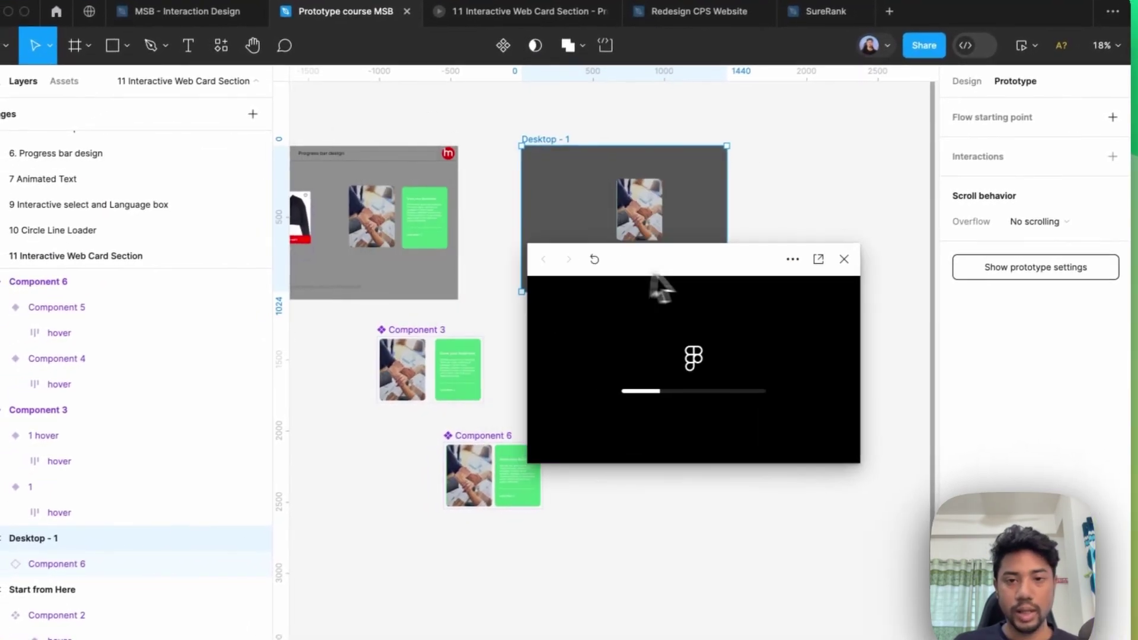
{"action": "scroll", "coordinate": [578, 191], "scroll_direction": "down", "scroll_amount": 5}
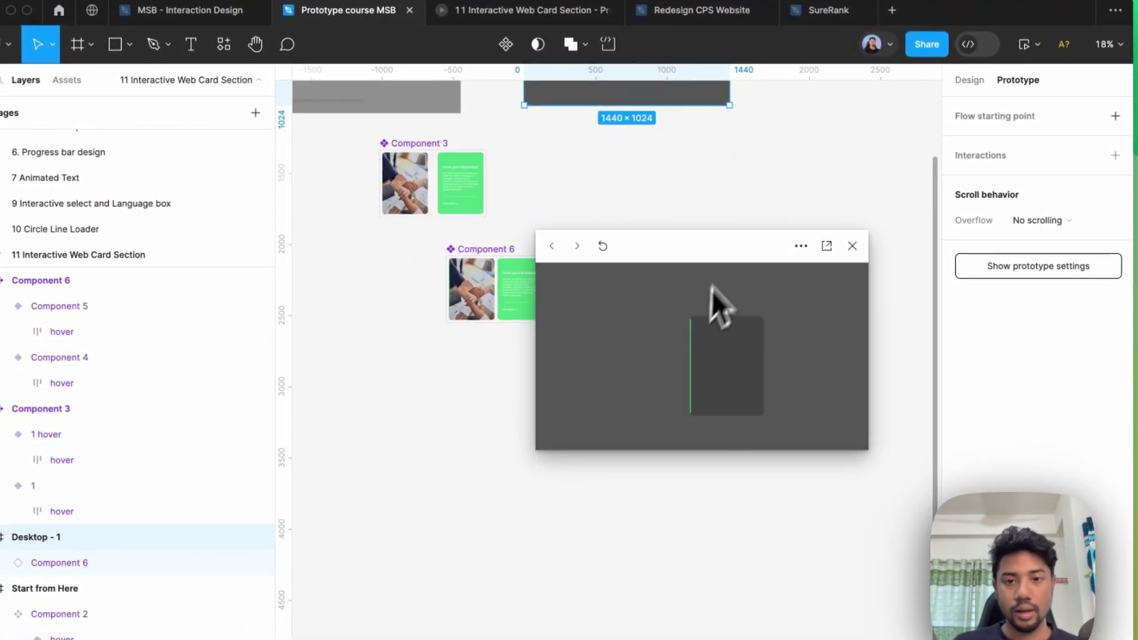
{"action": "left_click_drag", "start_coordinate": [761, 250], "coordinate": [771, 170]}
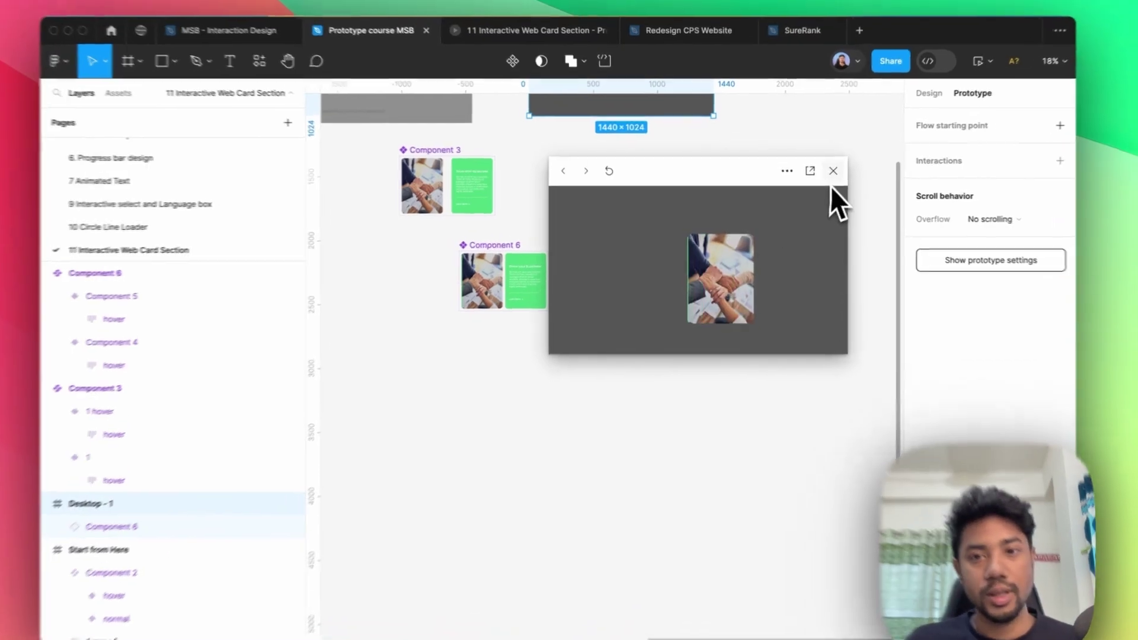
{"action": "left_click", "coordinate": [823, 172]}
- Center the green hover panel horizontally inside the Component 4 variant of Component 6, at X 0
{"action": "scroll", "coordinate": [445, 318], "scroll_direction": "up", "scroll_amount": 6}
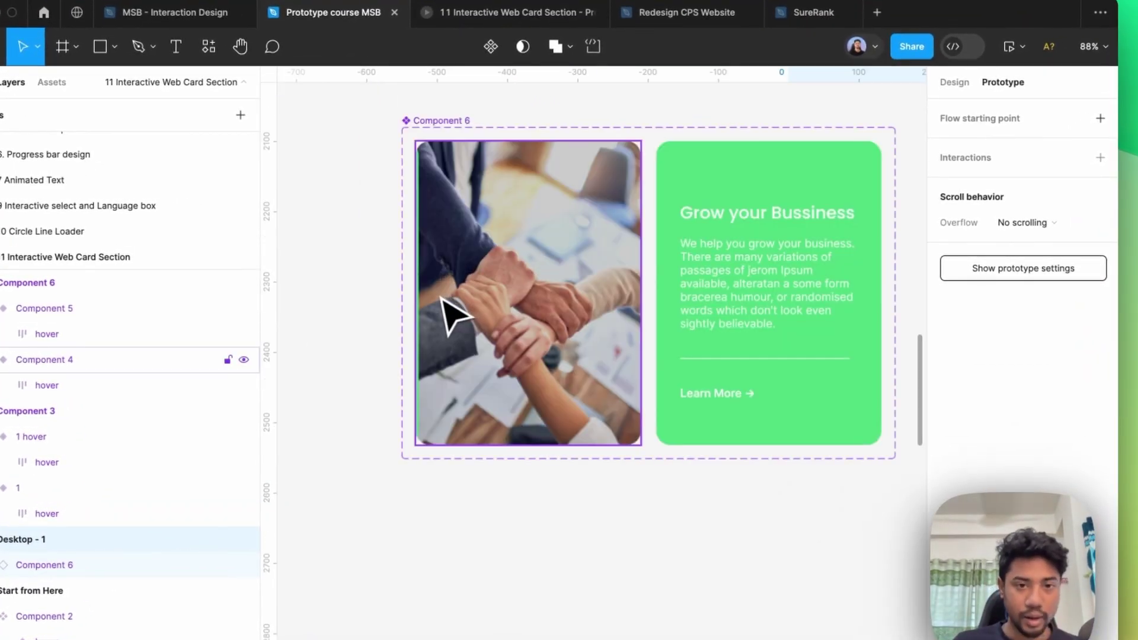
{"action": "left_click", "coordinate": [457, 286]}
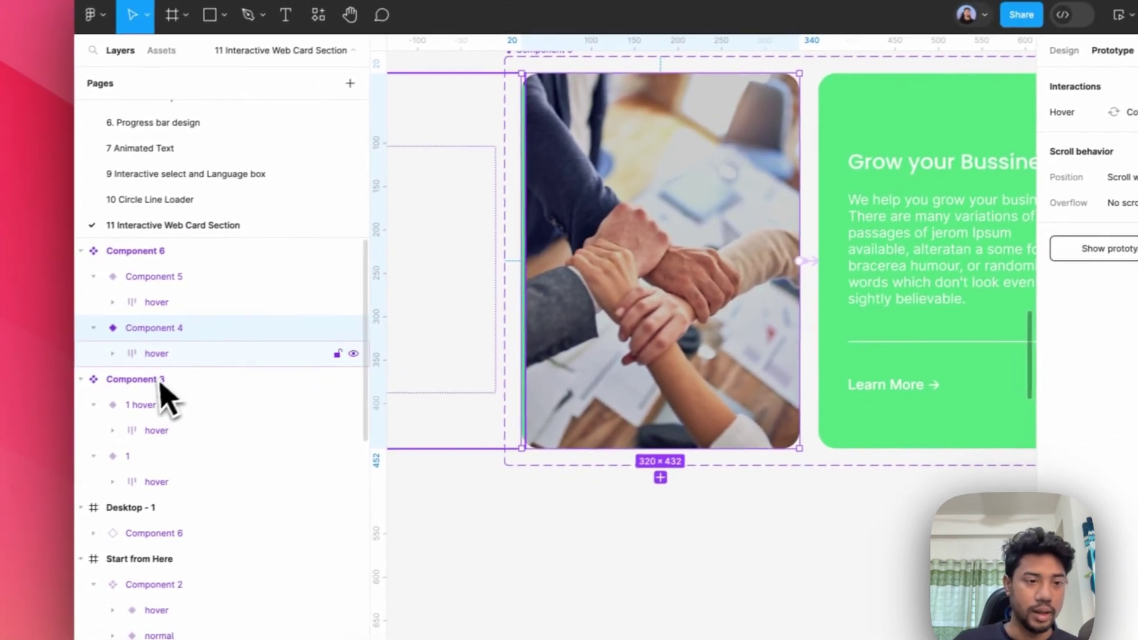
{"action": "left_click", "coordinate": [54, 383]}
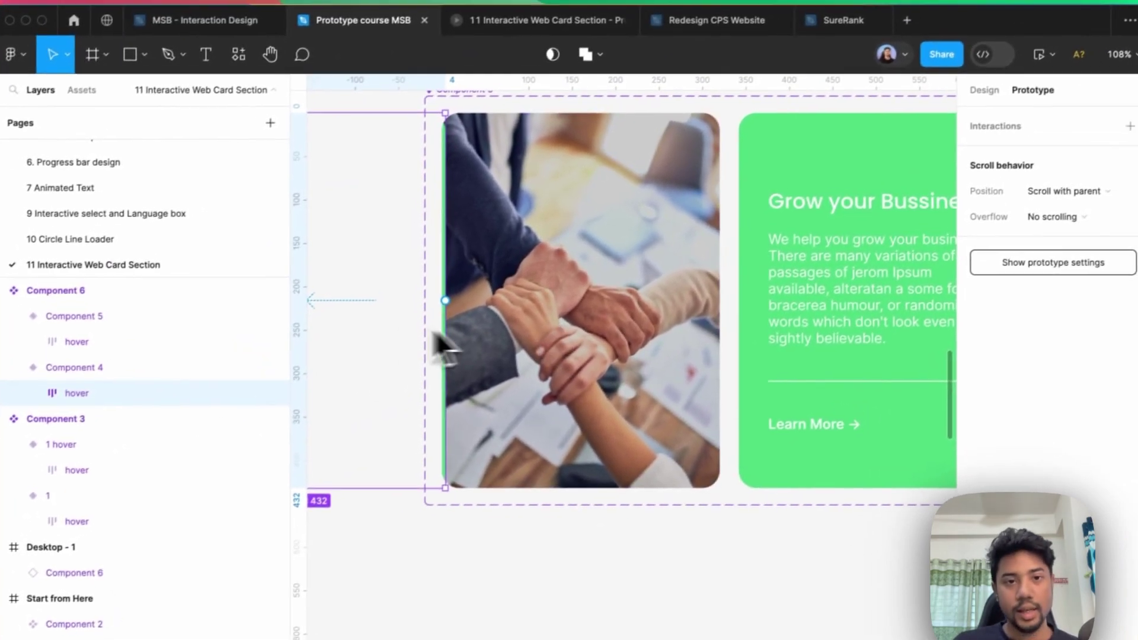
{"action": "scroll", "coordinate": [434, 333], "scroll_direction": "down", "scroll_amount": 2}
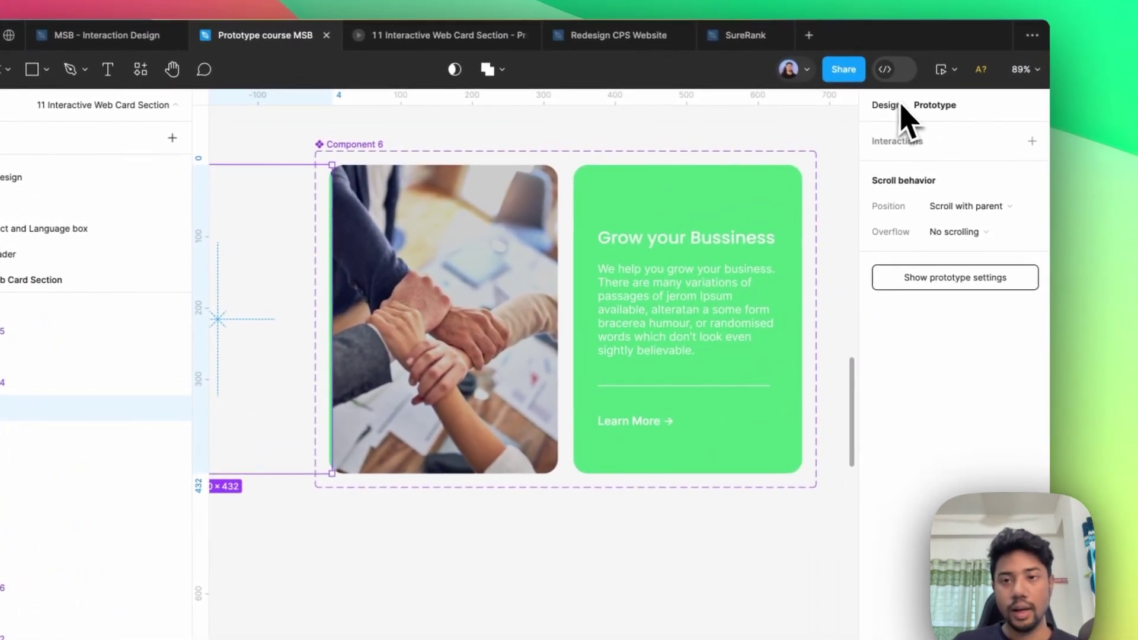
{"action": "left_click", "coordinate": [898, 106]}
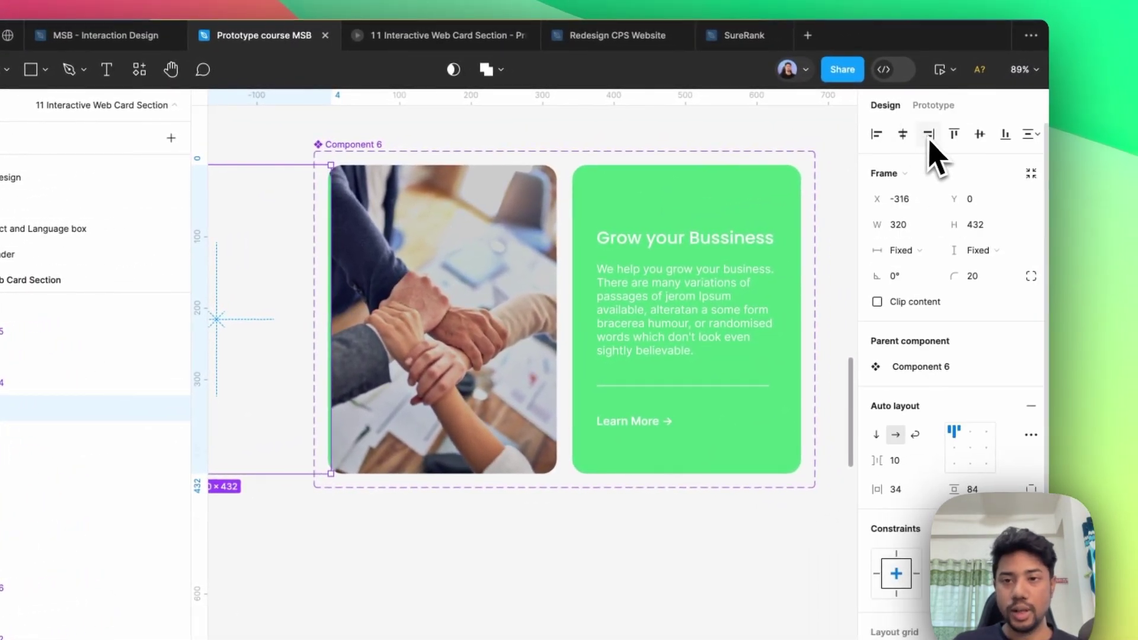
{"action": "left_click", "coordinate": [916, 135]}
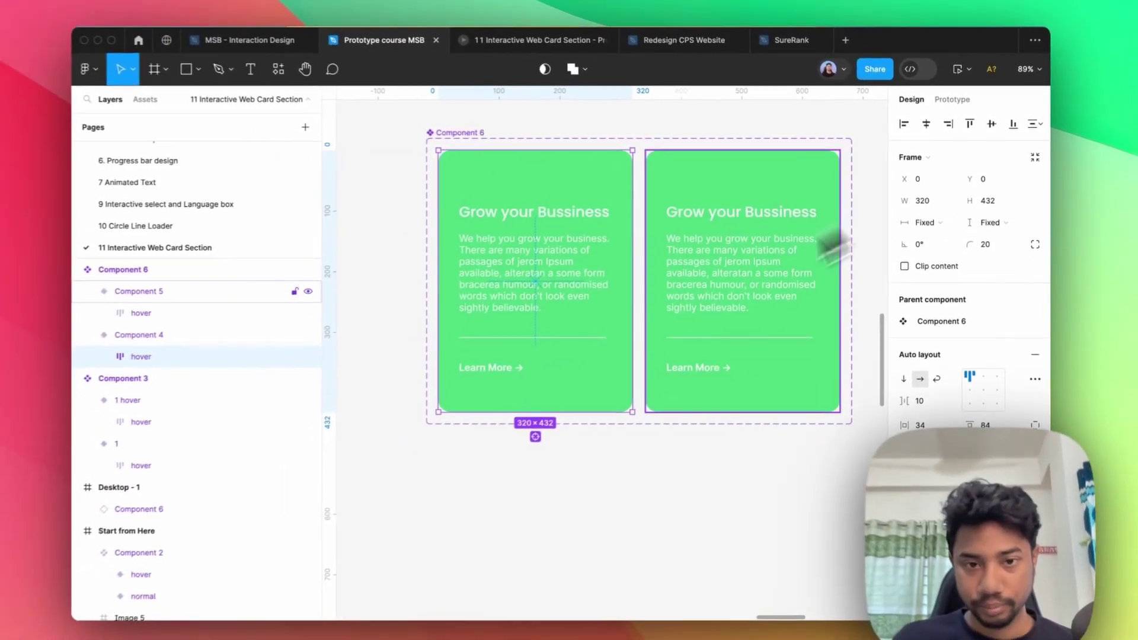
- Move the Component 4 variant's green hover panel straight up above the image to Y -433
{"action": "key", "text": "shift+Up"}
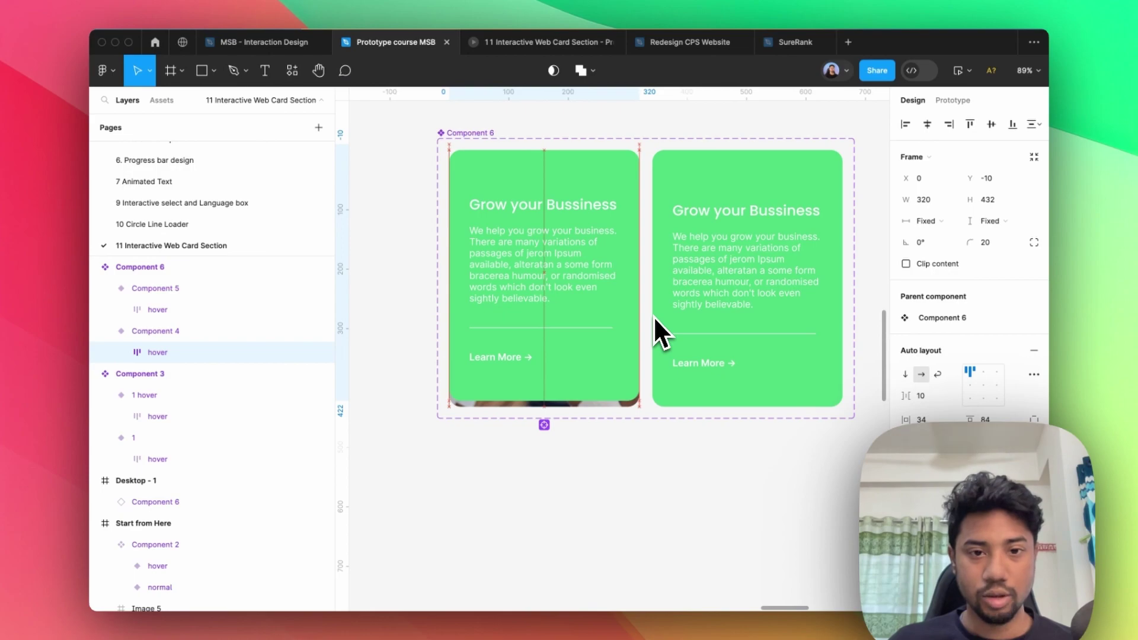
{"action": "key", "text": "shift+Up"}
{"action": "key", "text": "shift+Up"}
{"action": "key", "text": "shift+Up"}
{"action": "key", "text": "shift+Up"}
{"action": "key", "text": "shift+Up"}
{"action": "key", "text": "shift+Up"}
{"action": "key", "text": "shift+Up"}
{"action": "key", "text": "shift+Up"}
{"action": "key", "text": "shift+Up"}
{"action": "key", "text": "shift+Up"}
{"action": "key", "text": "shift+Up"}
{"action": "key", "text": "shift+Up"}
{"action": "key", "text": "shift+Up"}
{"action": "key", "text": "shift+Up"}
{"action": "key", "text": "shift+Up"}
{"action": "key", "text": "shift+Up"}
{"action": "key", "text": "shift+Up"}
{"action": "key", "text": "shift+Up"}
{"action": "key", "text": "shift+Up"}
{"action": "key", "text": "shift+Up"}
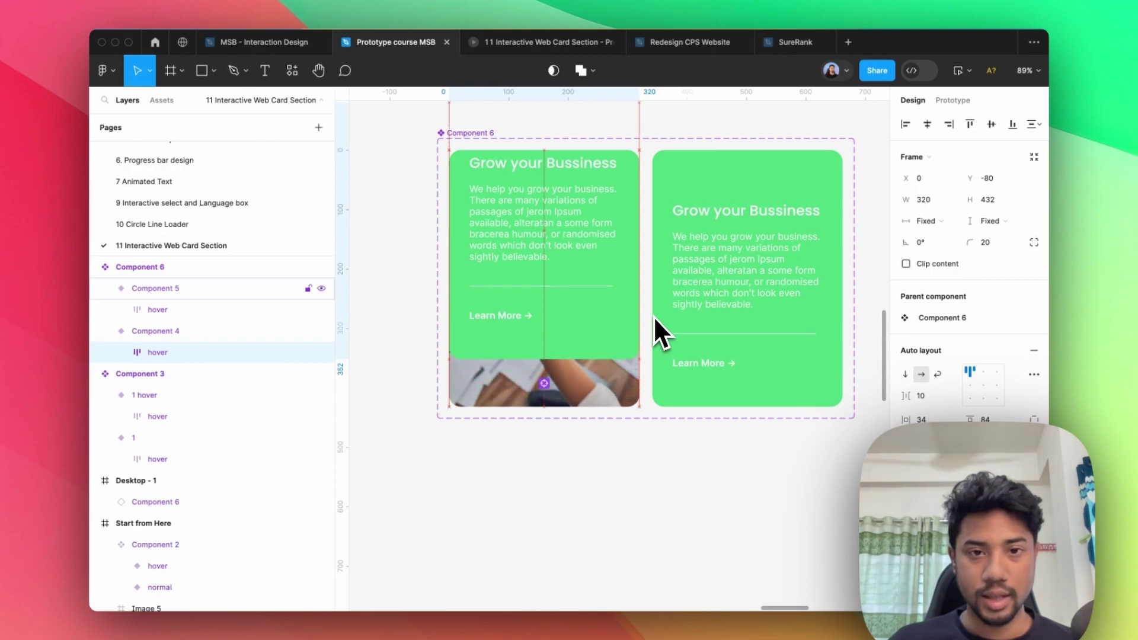
{"action": "key", "text": "shift+Up"}
{"action": "key", "text": "shift+Up"}
{"action": "key", "text": "shift+Up"}
{"action": "key", "text": "shift+Up"}
{"action": "key", "text": "shift+Up"}
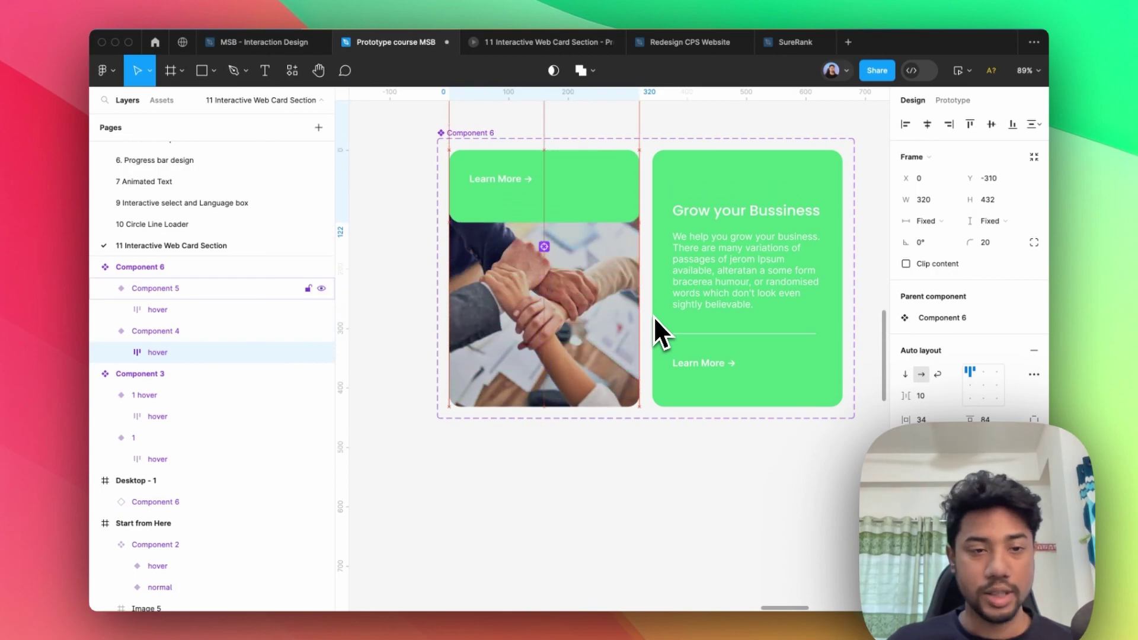
{"action": "key", "text": "shift+Up"}
{"action": "key", "text": "shift+Up"}
{"action": "key", "text": "shift+Up"}
{"action": "key", "text": "shift+Up"}
{"action": "key", "text": "shift+Up"}
{"action": "key", "text": "shift+Up"}
{"action": "key", "text": "shift+Up"}
{"action": "key", "text": "shift+Up"}
{"action": "key", "text": "shift+Up"}
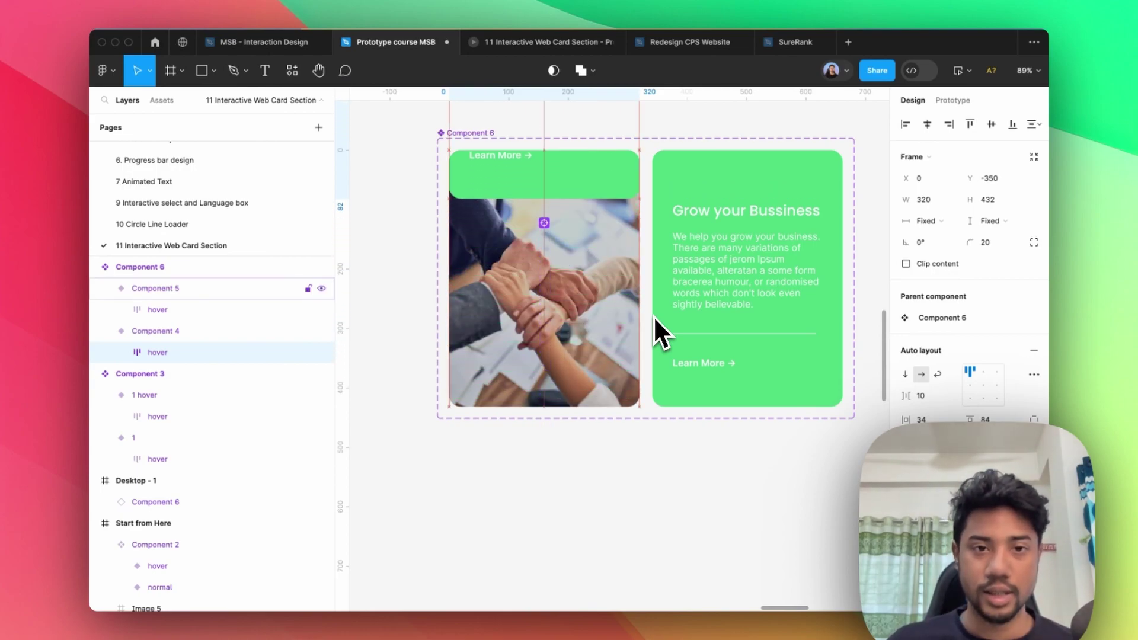
{"action": "key", "text": "shift+Up"}
{"action": "key", "text": "shift+Up"}
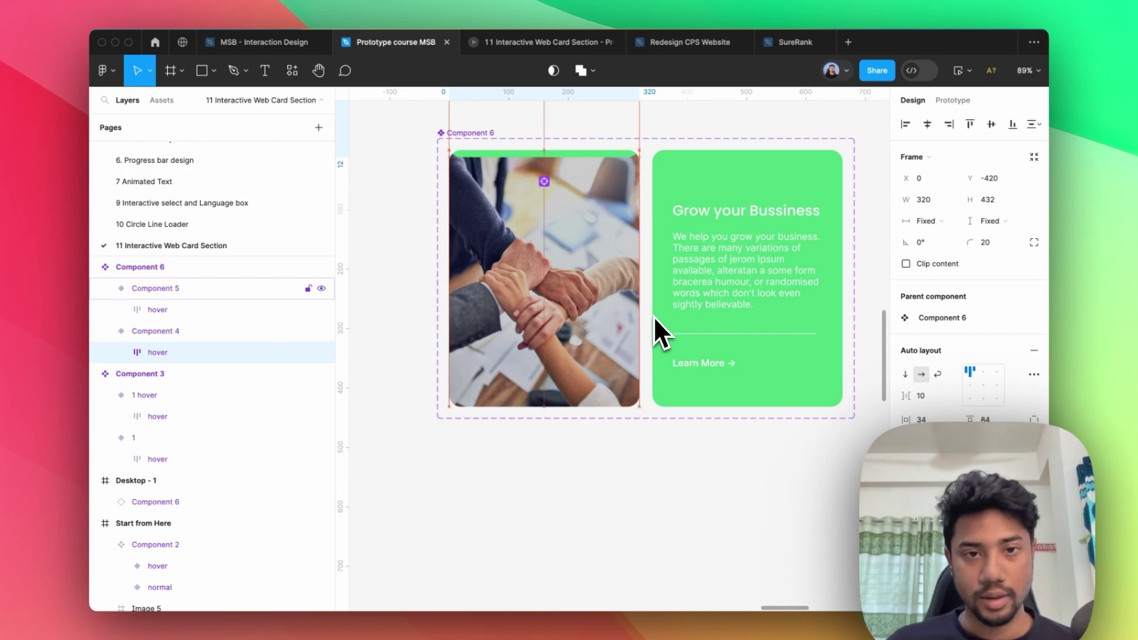
{"action": "key", "text": "Up"}
{"action": "key", "text": "Up"}
{"action": "key", "text": "Up"}
{"action": "key", "text": "Up"}
{"action": "key", "text": "Up"}
{"action": "key", "text": "Up"}
{"action": "key", "text": "Up"}
{"action": "key", "text": "Up"}
{"action": "key", "text": "Up"}
{"action": "key", "text": "Up"}
{"action": "key", "text": "Up"}
{"action": "key", "text": "Up"}
{"action": "key", "text": "Up"}
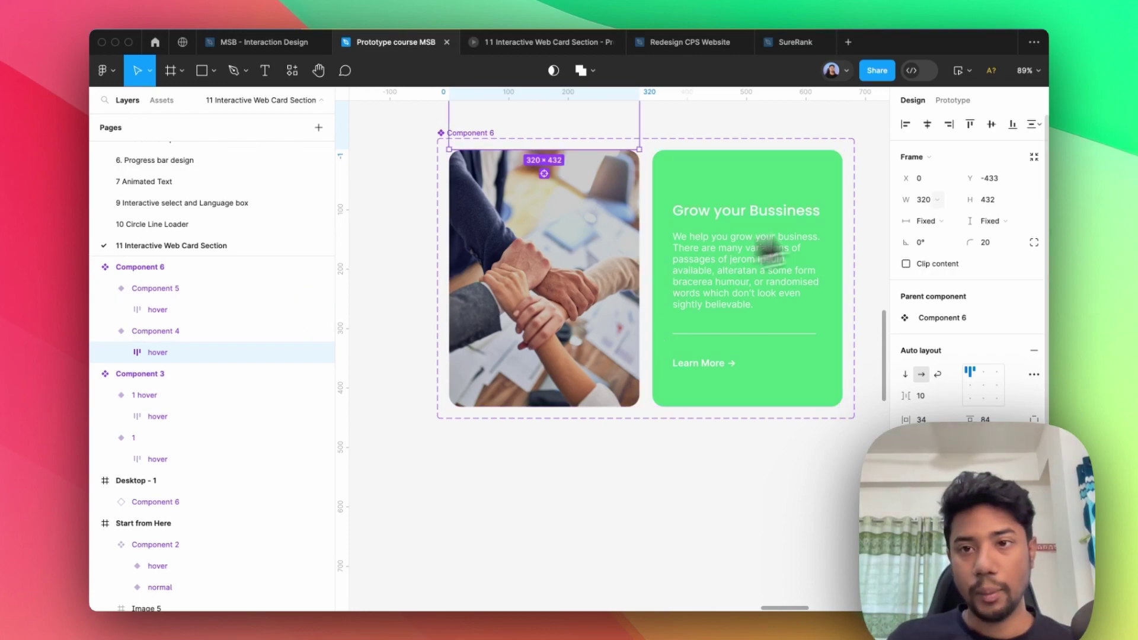
- Align the Component 4 variant's hover panel to the card's top and move it down to Y 427
{"action": "left_click", "coordinate": [969, 124]}
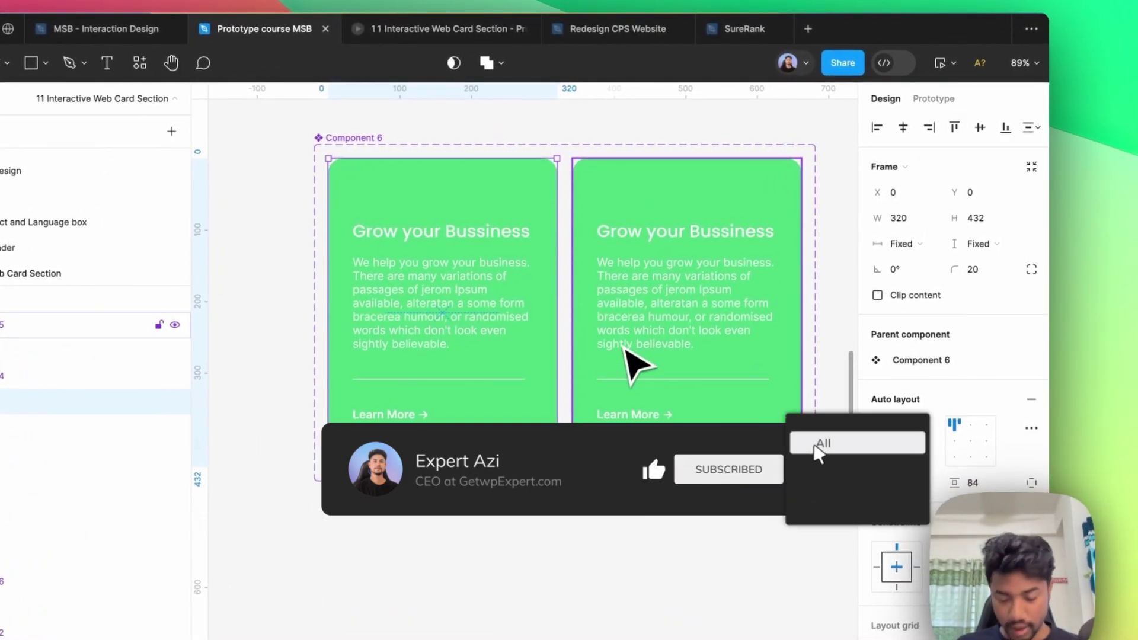
{"action": "key", "text": "shift+Down"}
{"action": "key", "text": "shift+Down"}
{"action": "key", "text": "shift+Down"}
{"action": "key", "text": "shift+Down"}
{"action": "key", "text": "shift+Down"}
{"action": "key", "text": "shift+Down"}
{"action": "key", "text": "shift+Down"}
{"action": "key", "text": "shift+Down"}
{"action": "key", "text": "shift+Down"}
{"action": "key", "text": "shift+Down"}
{"action": "key", "text": "shift+Down"}
{"action": "key", "text": "shift+Down"}
{"action": "key", "text": "shift+Down"}
{"action": "key", "text": "shift+Down"}
{"action": "key", "text": "shift+Down"}
{"action": "key", "text": "shift+Down"}
{"action": "key", "text": "shift+Down"}
{"action": "key", "text": "shift+Down"}
{"action": "key", "text": "shift+Down"}
{"action": "key", "text": "shift+Down"}
{"action": "key", "text": "shift+Down"}
{"action": "key", "text": "shift+Down"}
{"action": "key", "text": "shift+Down"}
{"action": "key", "text": "shift+Down"}
{"action": "key", "text": "shift+Down"}
{"action": "key", "text": "shift+Down"}
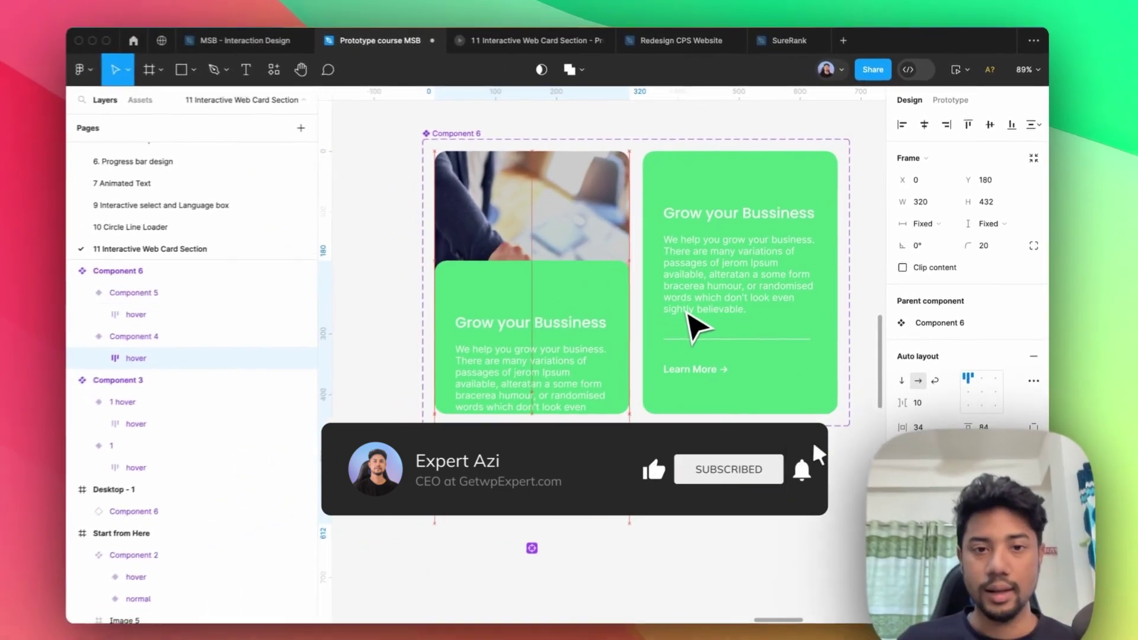
{"action": "key", "text": "shift+Down"}
{"action": "key", "text": "shift+Down"}
{"action": "key", "text": "shift+Down"}
{"action": "key", "text": "shift+Down"}
{"action": "key", "text": "shift+Down"}
{"action": "key", "text": "shift+Down"}
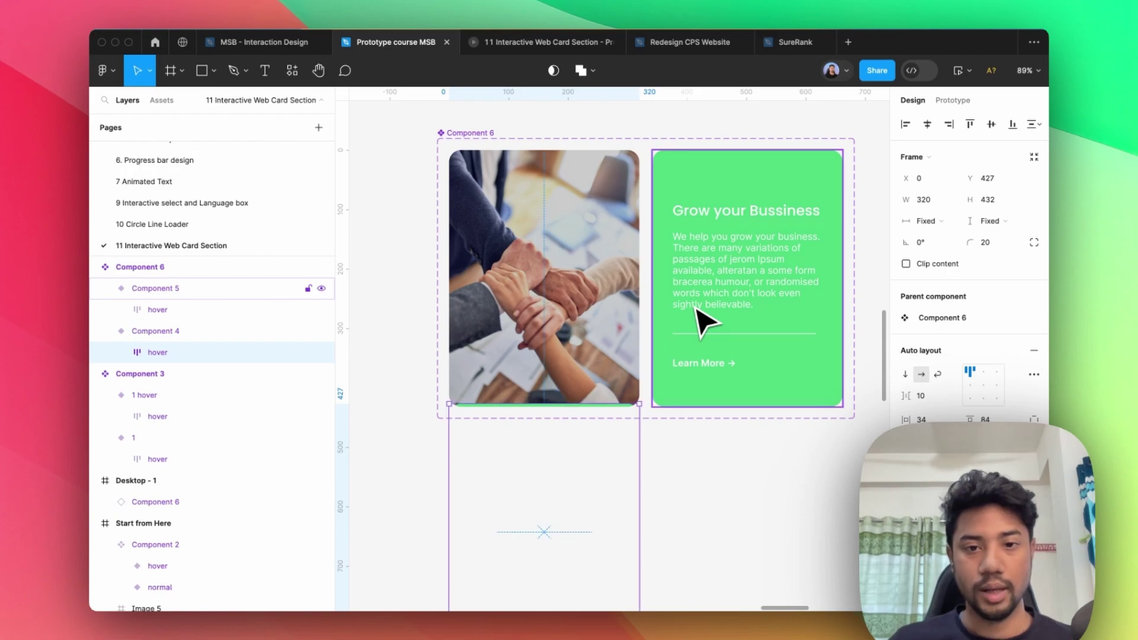
{"action": "scroll", "coordinate": [504, 331], "scroll_direction": "down", "scroll_amount": 4}
{"action": "left_click", "coordinate": [460, 190]}
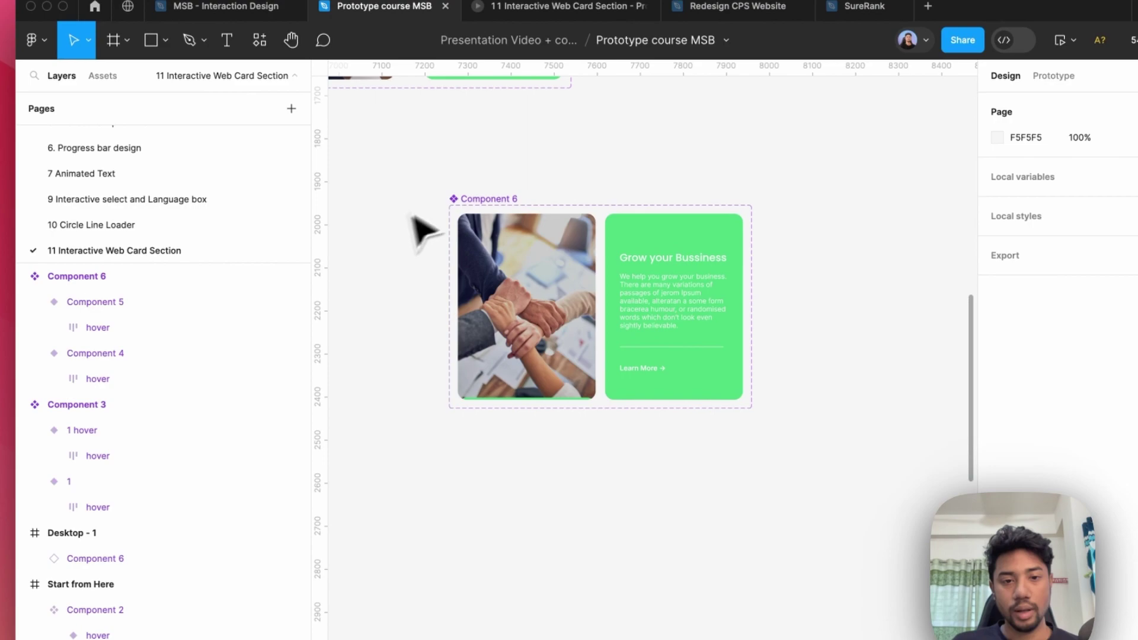
- Test the Component 6 card's hover reveal from below in the running prototype, and return to the design file
{"action": "left_click", "coordinate": [544, 333]}
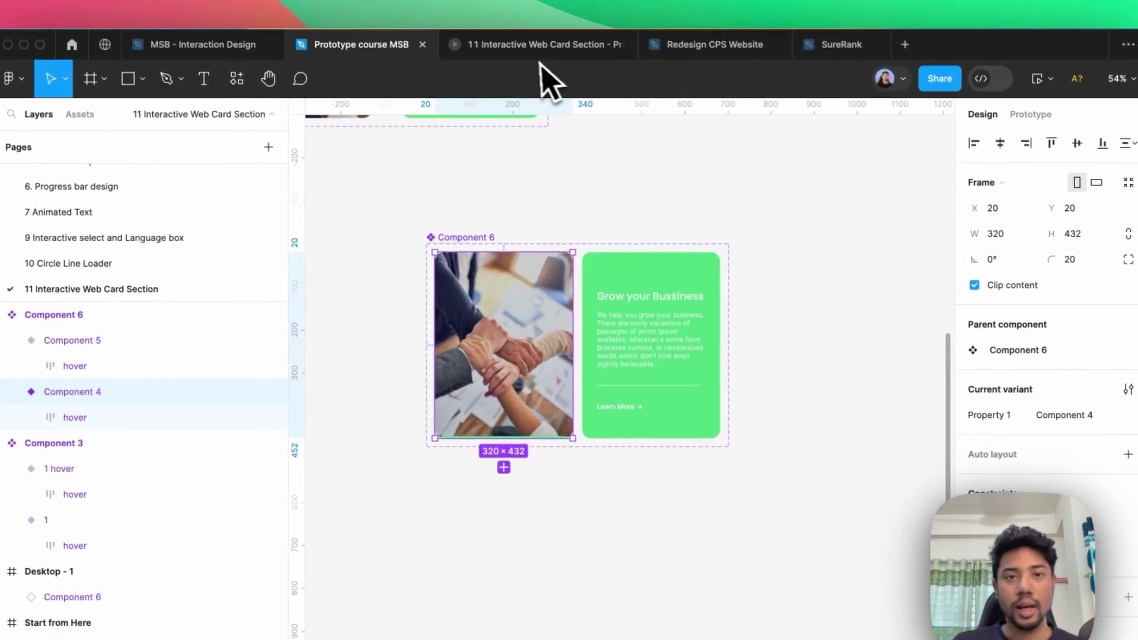
{"action": "scroll", "coordinate": [605, 228], "scroll_direction": "up", "scroll_amount": 3}
{"action": "scroll", "coordinate": [553, 198], "scroll_direction": "down", "scroll_amount": 4}
{"action": "left_click", "coordinate": [533, 51]}
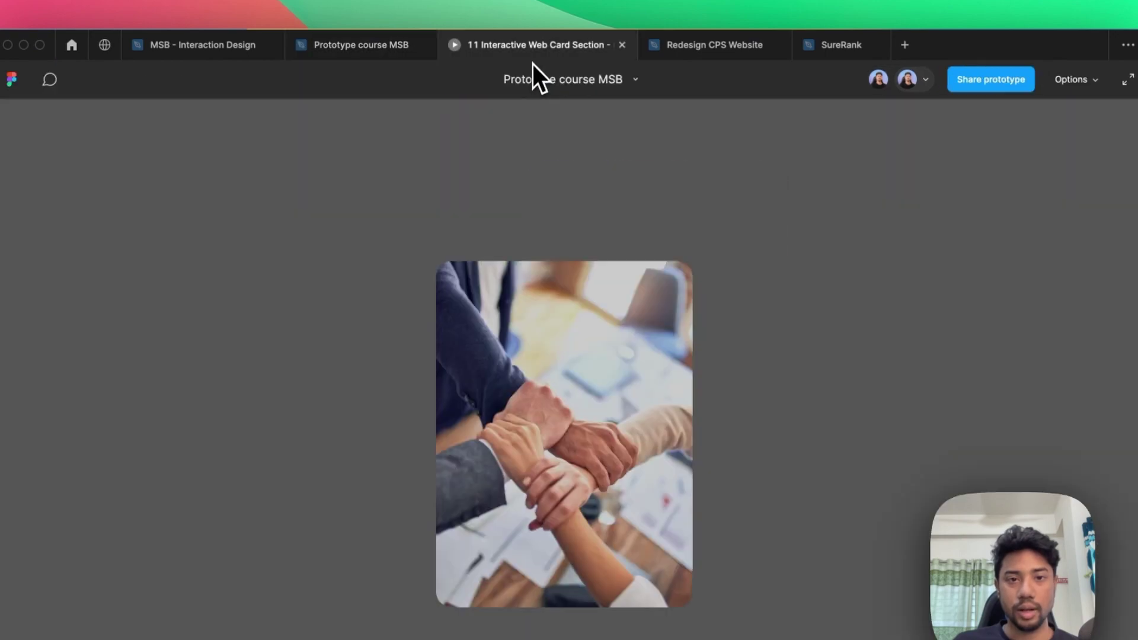
{"action": "mouse_move", "coordinate": [686, 330]}
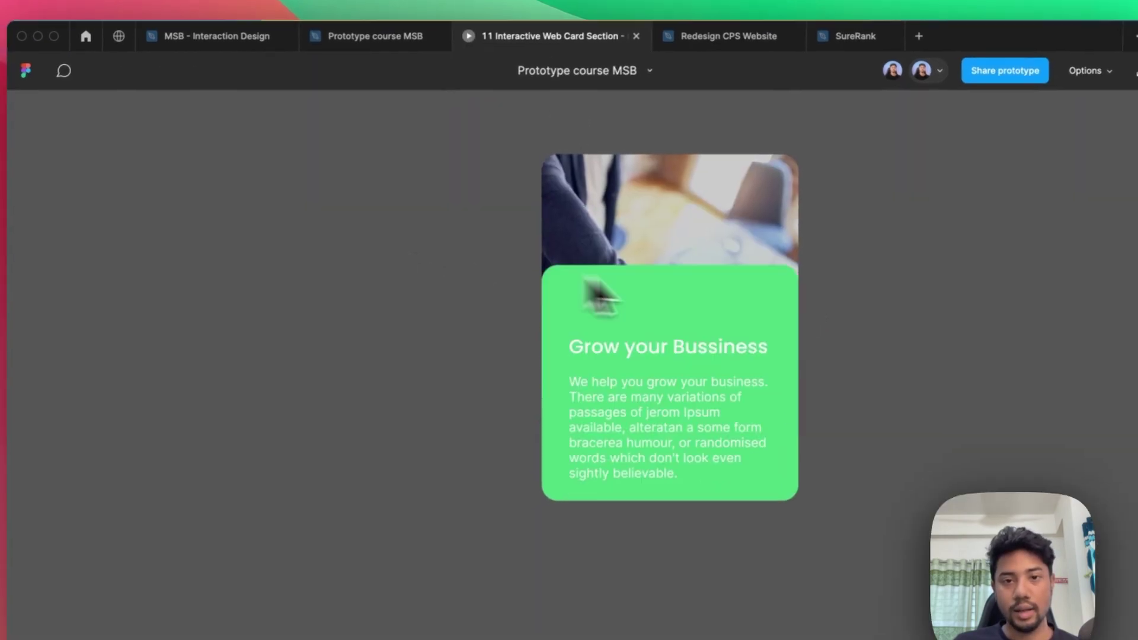
{"action": "left_click", "coordinate": [375, 35]}
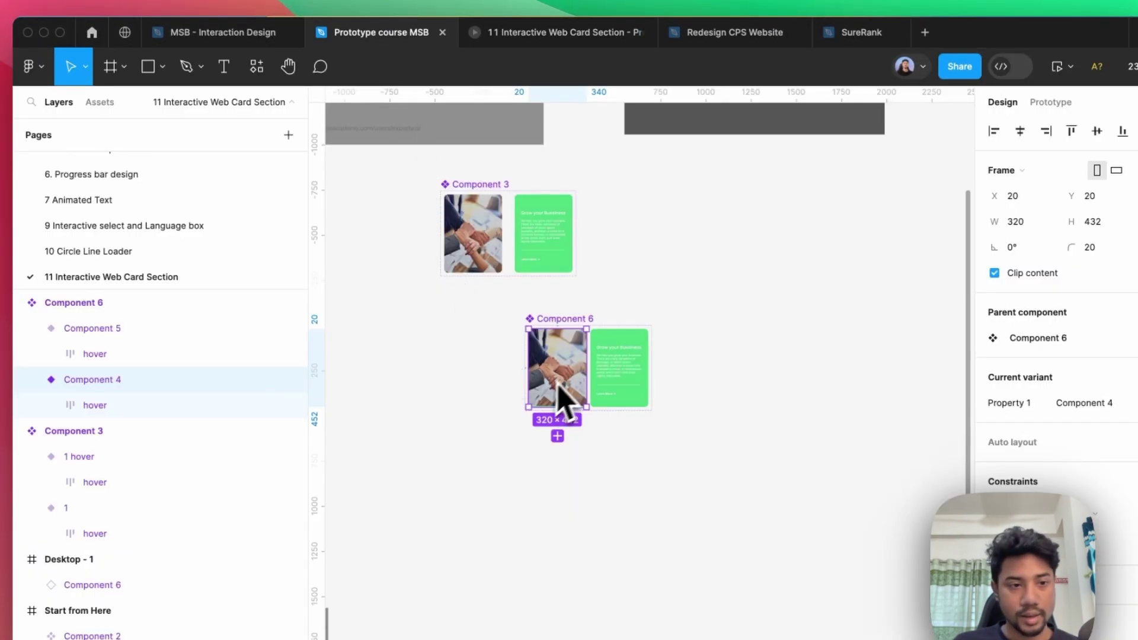
- Align the Component 4 variant's green hover panel to the card's top and move it straight up to Y -410
{"action": "left_click", "coordinate": [557, 436]}
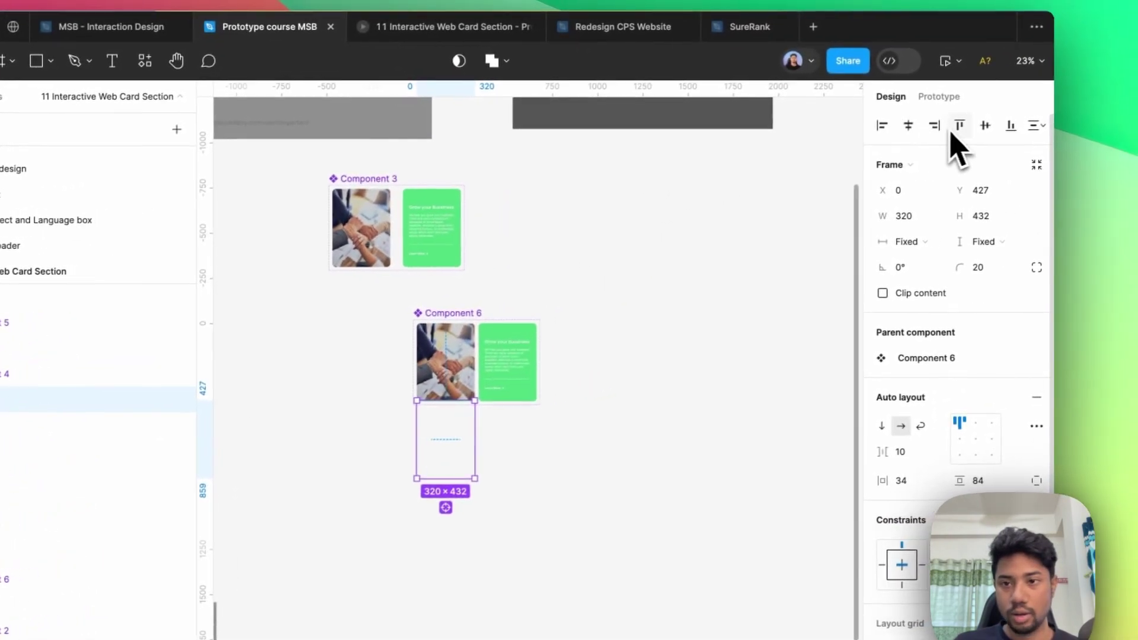
{"action": "left_click", "coordinate": [959, 125]}
{"action": "scroll", "coordinate": [489, 410], "scroll_direction": "up", "scroll_amount": 5}
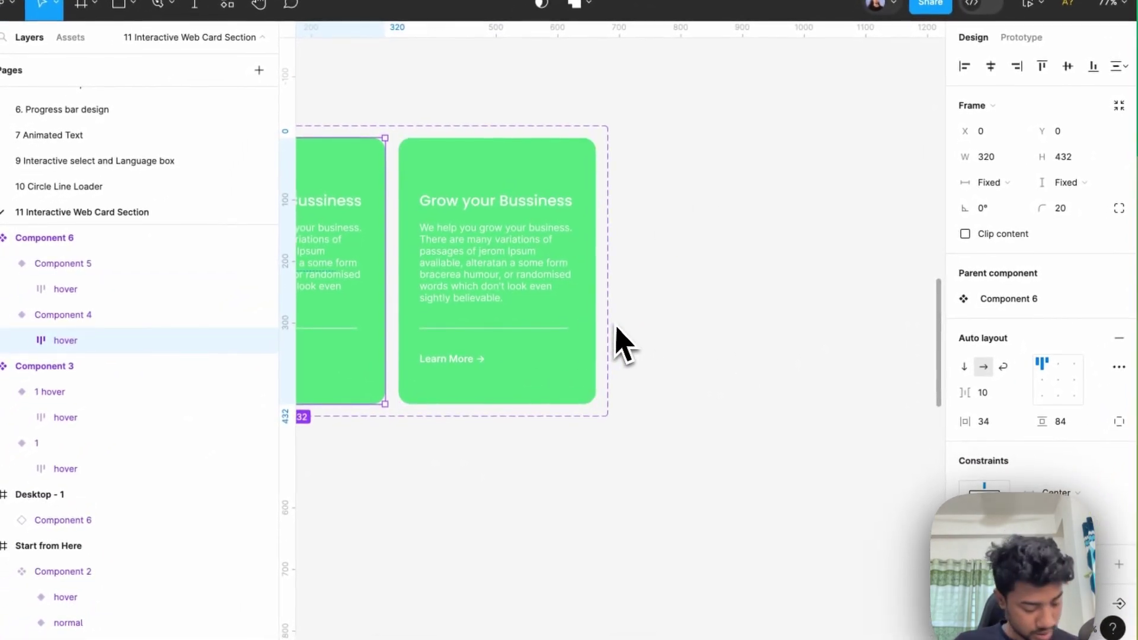
{"action": "scroll", "coordinate": [617, 326], "scroll_direction": "down", "scroll_amount": 3}
{"action": "key", "text": "shift+Up"}
{"action": "key", "text": "shift+Up"}
{"action": "key", "text": "shift+Up"}
{"action": "key", "text": "shift+Up"}
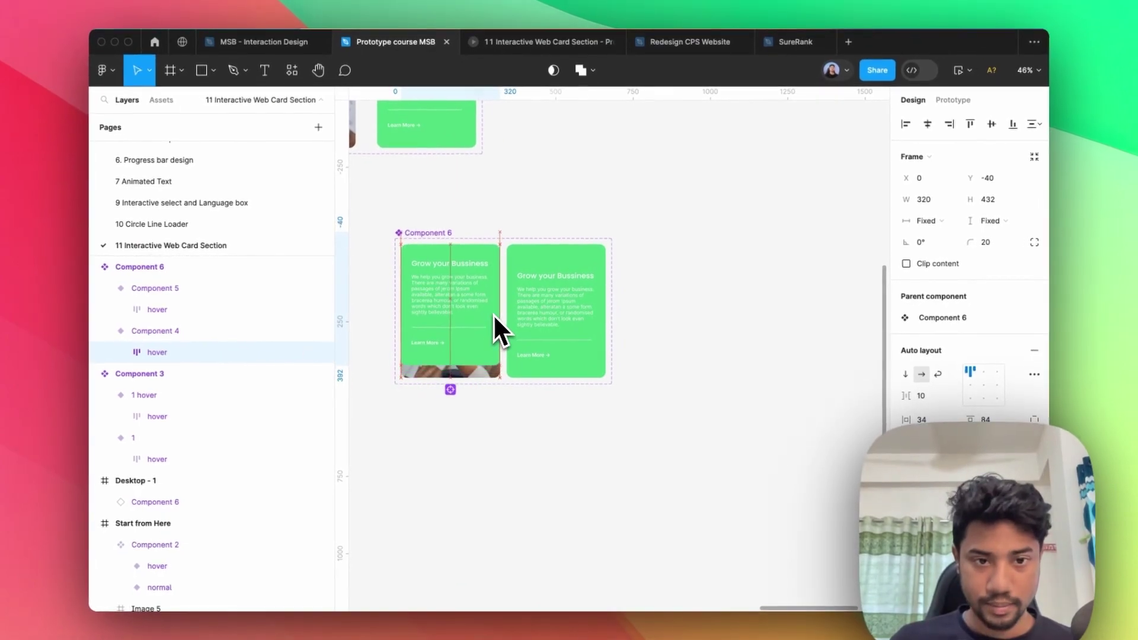
{"action": "key", "text": "shift+Up"}
{"action": "key", "text": "shift+Up"}
{"action": "key", "text": "shift+Up"}
{"action": "key", "text": "shift+Up"}
{"action": "key", "text": "shift+Up"}
{"action": "key", "text": "shift+Up"}
{"action": "key", "text": "shift+Up"}
{"action": "key", "text": "shift+Up"}
{"action": "key", "text": "shift+Up"}
{"action": "key", "text": "shift+Up"}
{"action": "key", "text": "shift+Up"}
{"action": "key", "text": "shift+Up"}
{"action": "key", "text": "shift+Up"}
{"action": "key", "text": "shift+Up"}
{"action": "key", "text": "shift+Up"}
{"action": "key", "text": "shift+Up"}
{"action": "key", "text": "shift+Up"}
{"action": "key", "text": "shift+Up"}
{"action": "key", "text": "shift+Up"}
{"action": "key", "text": "shift+Up"}
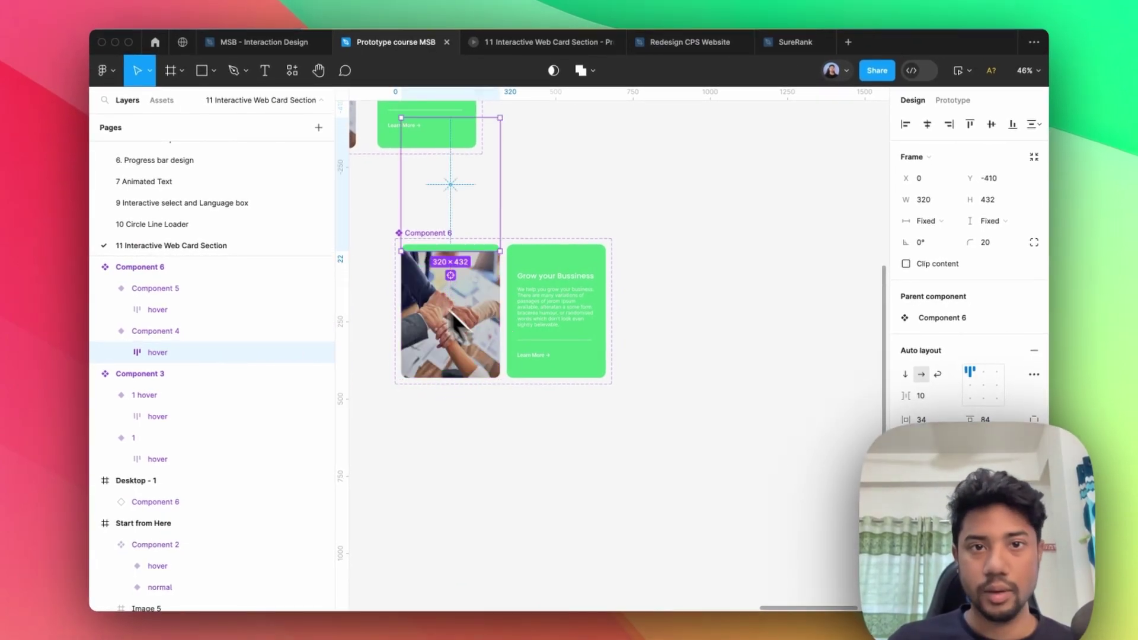
- Test the card's hover reveal from above in the prototype, nudge the Component 4 variant's hover panel up to Y -434, and deselect it
{"action": "left_click", "coordinate": [495, 42]}
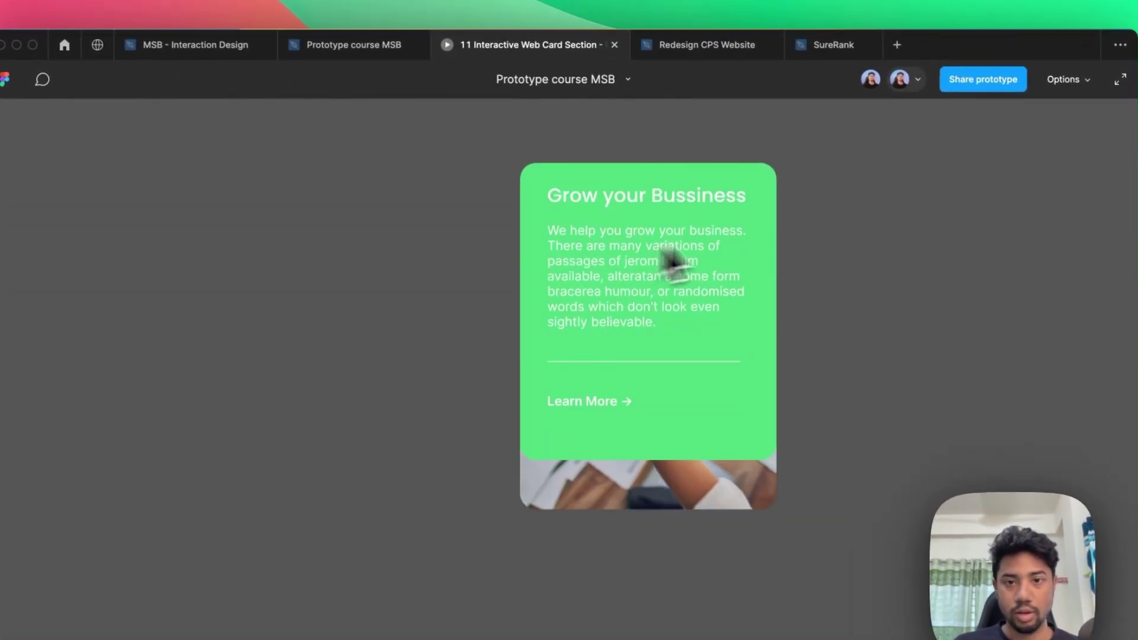
{"action": "left_click", "coordinate": [369, 54]}
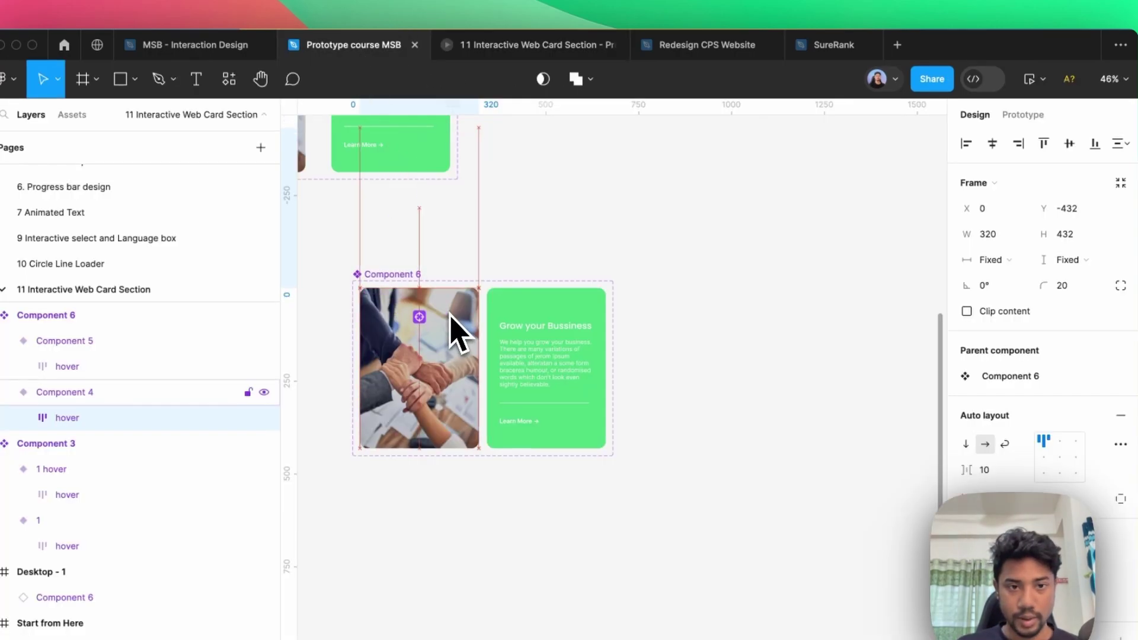
{"action": "left_click", "coordinate": [559, 55]}
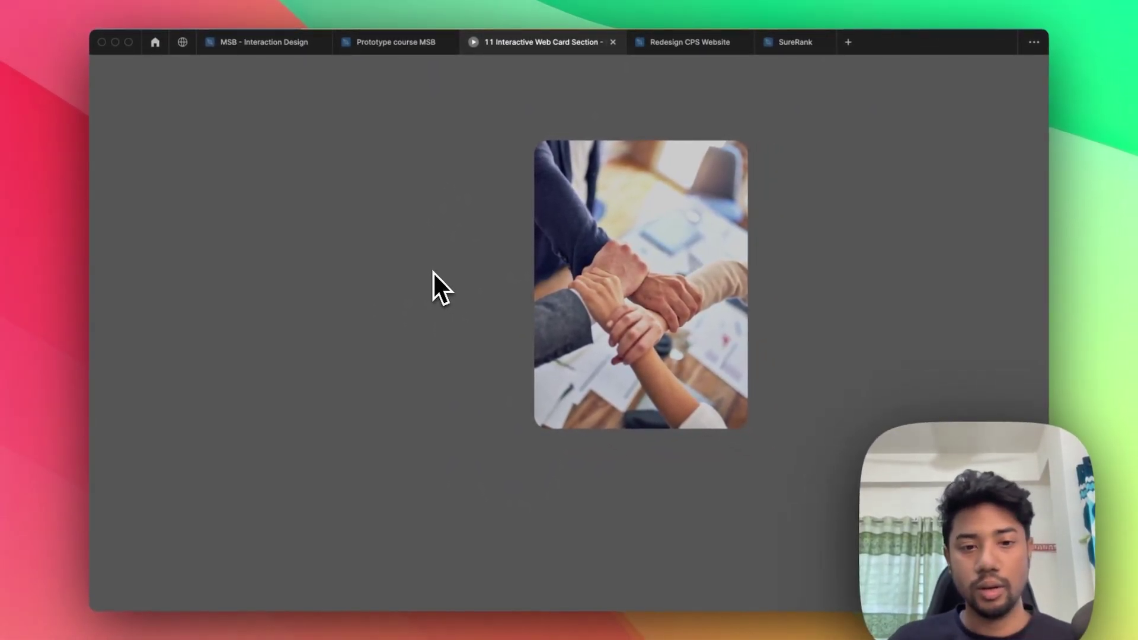
{"action": "left_click", "coordinate": [409, 42]}
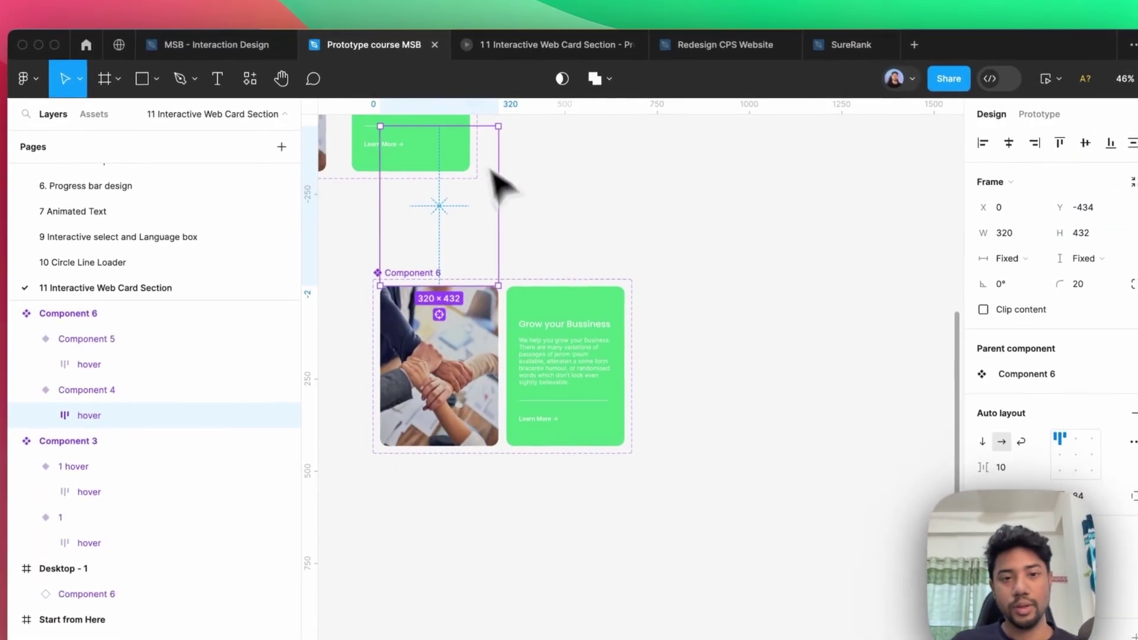
{"action": "scroll", "coordinate": [501, 183], "scroll_direction": "down", "scroll_amount": 5}
{"action": "left_click", "coordinate": [681, 274]}
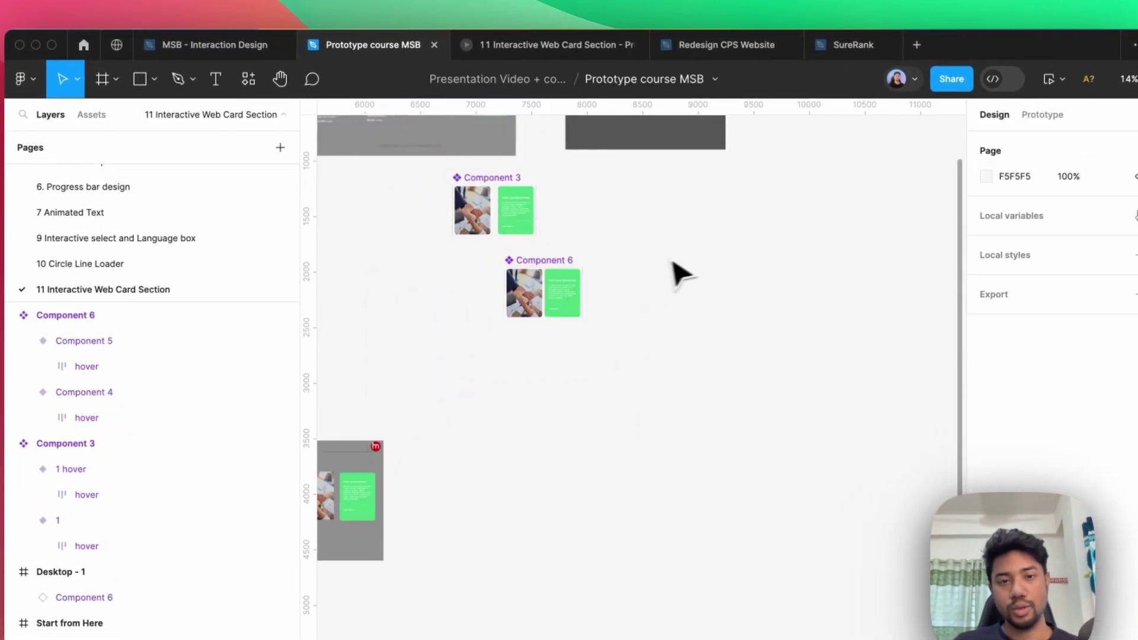